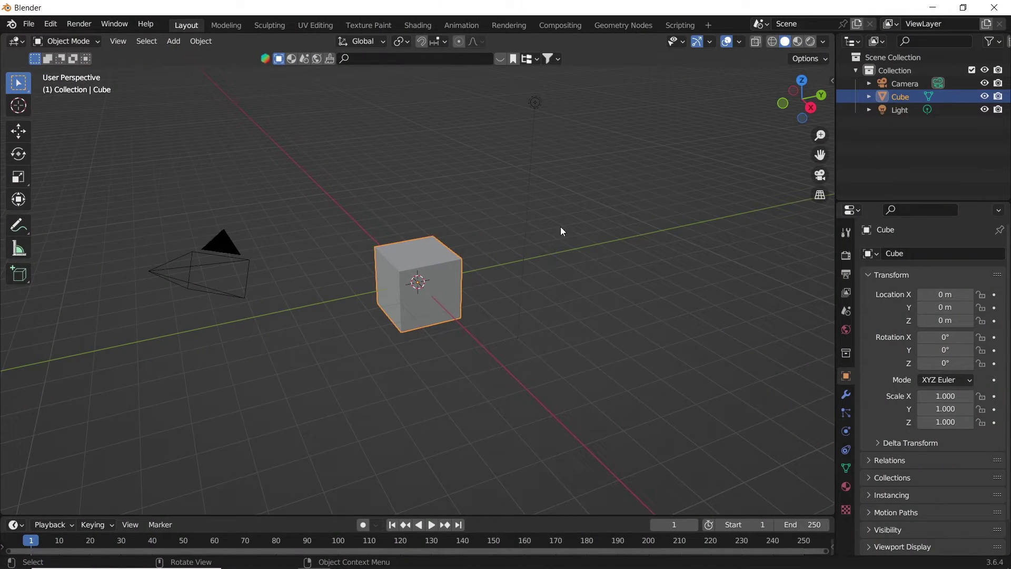
Delete the default cube and light from the scene.
{"action": "left_click_drag", "start_coordinate": [582, 173], "coordinate": [412, 322]}
{"action": "key", "text": "x"}
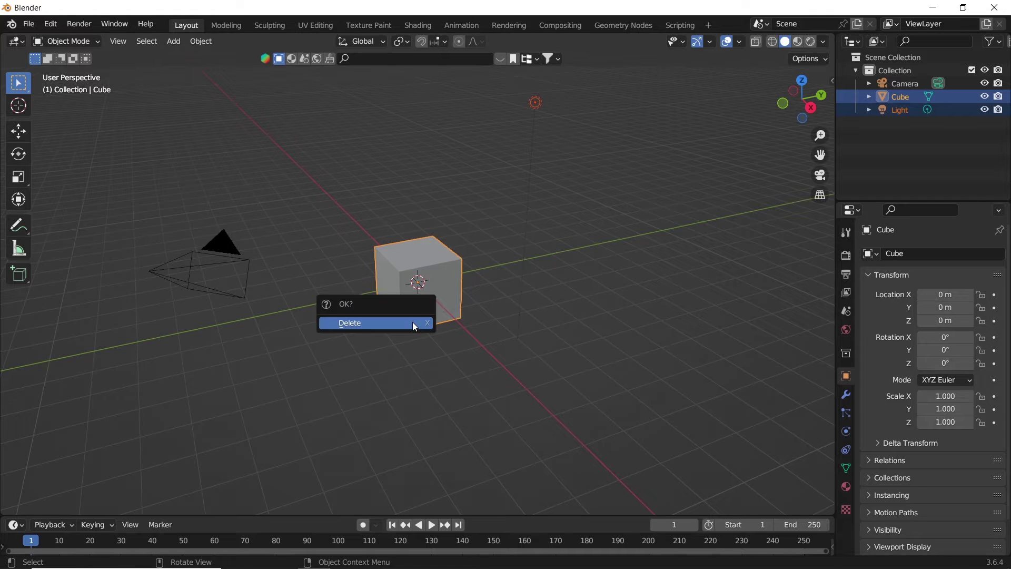
{"action": "left_click", "coordinate": [412, 321]}
Align the camera to a front view that looks straight along the Y axis.
{"action": "left_click", "coordinate": [236, 255]}
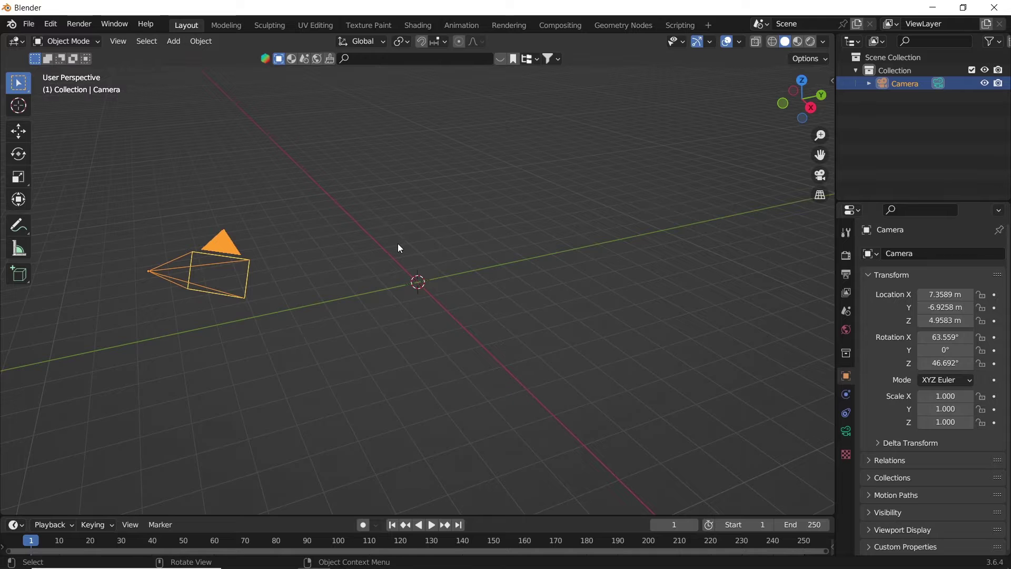
{"action": "key", "text": "KP_1"}
{"action": "middle_click_drag", "start_coordinate": [397, 252], "coordinate": [419, 307], "text": "shift"}
{"action": "key", "text": "ctrl+alt+KP_0"}
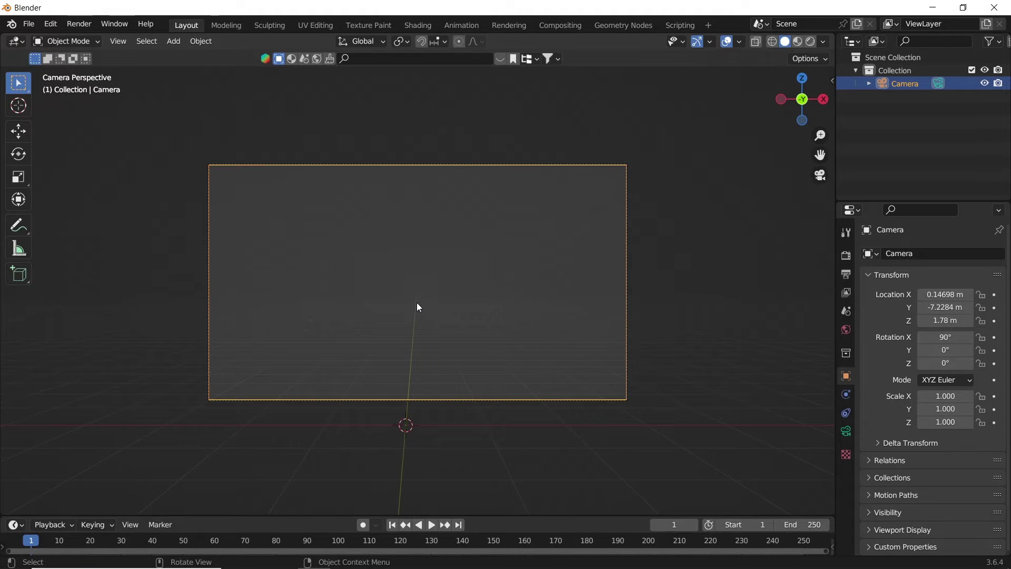
Set the output resolution X to 1080 px for a square frame.
{"action": "left_click", "coordinate": [847, 274]}
{"action": "left_click", "coordinate": [946, 271]}
{"action": "type", "text": "10"}
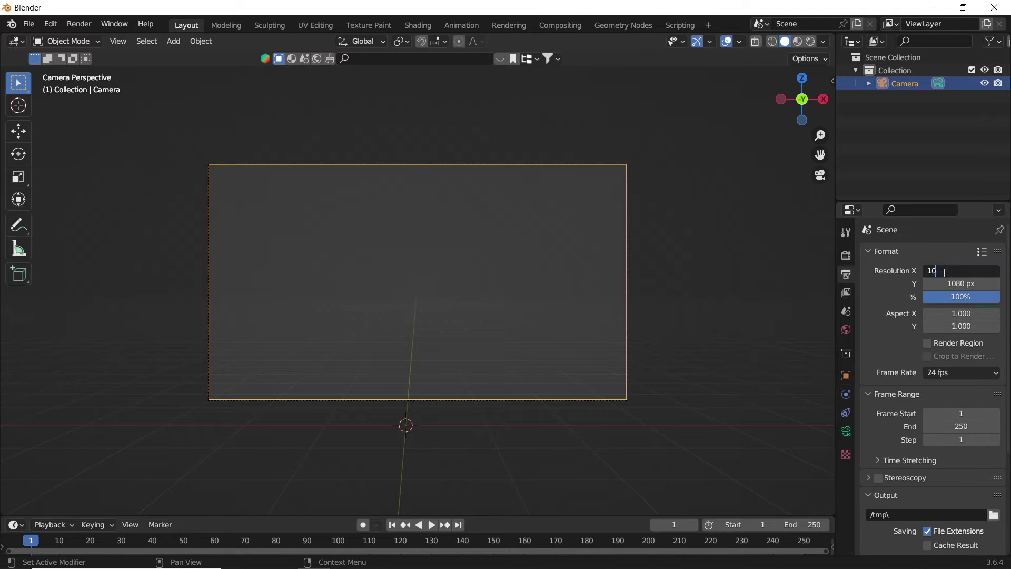
{"action": "type", "text": "80"}
{"action": "key", "text": "Return"}
Move the camera along the X axis to centre the world origin horizontally in its frame.
{"action": "key", "text": "g"}
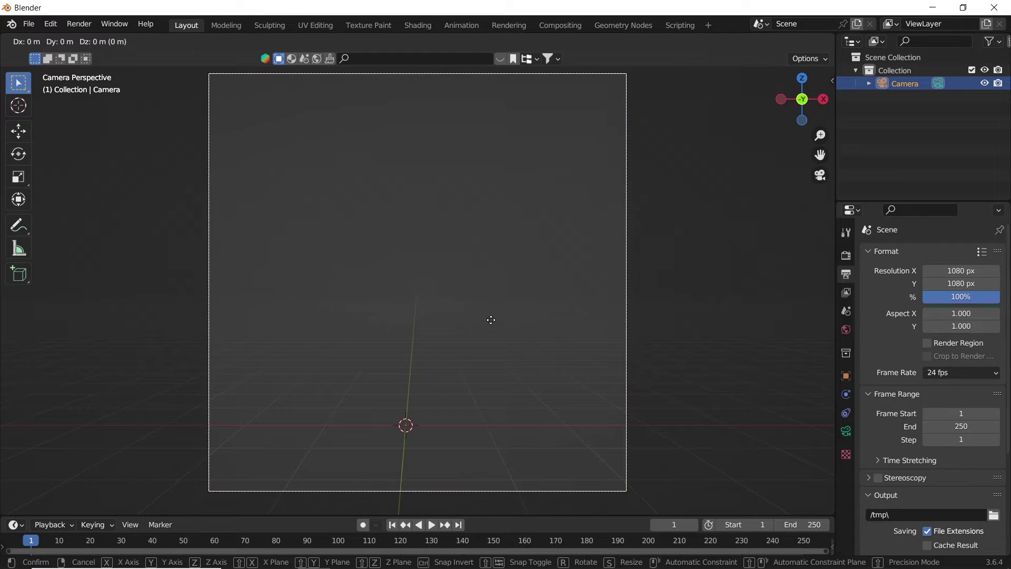
{"action": "key", "text": "x"}
{"action": "left_click", "coordinate": [480, 336]}
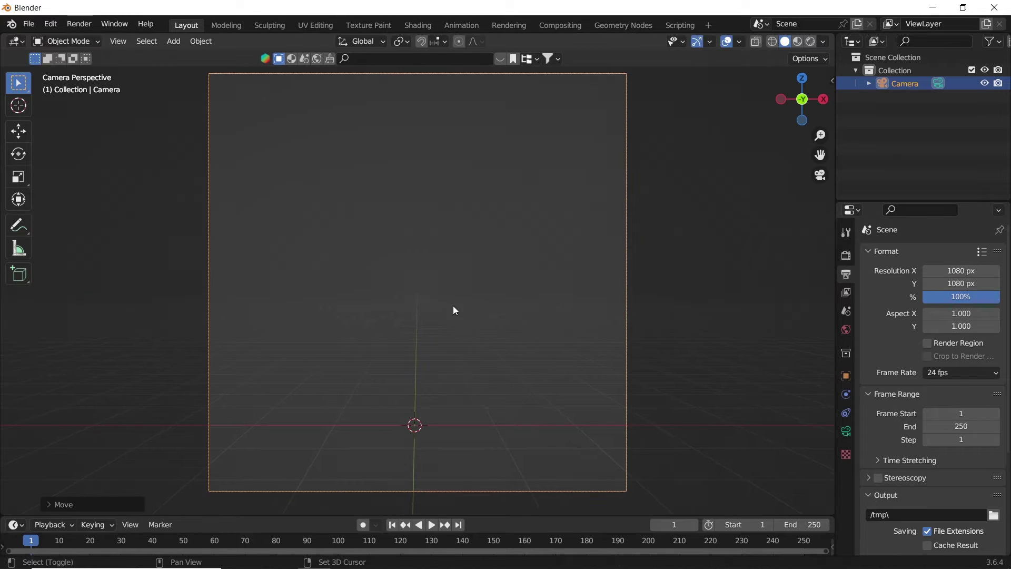
Add a torus mesh and raise it along the Z axis to about the middle of the camera frame.
{"action": "key", "text": "shift+a"}
{"action": "mouse_move", "coordinate": [454, 307]}
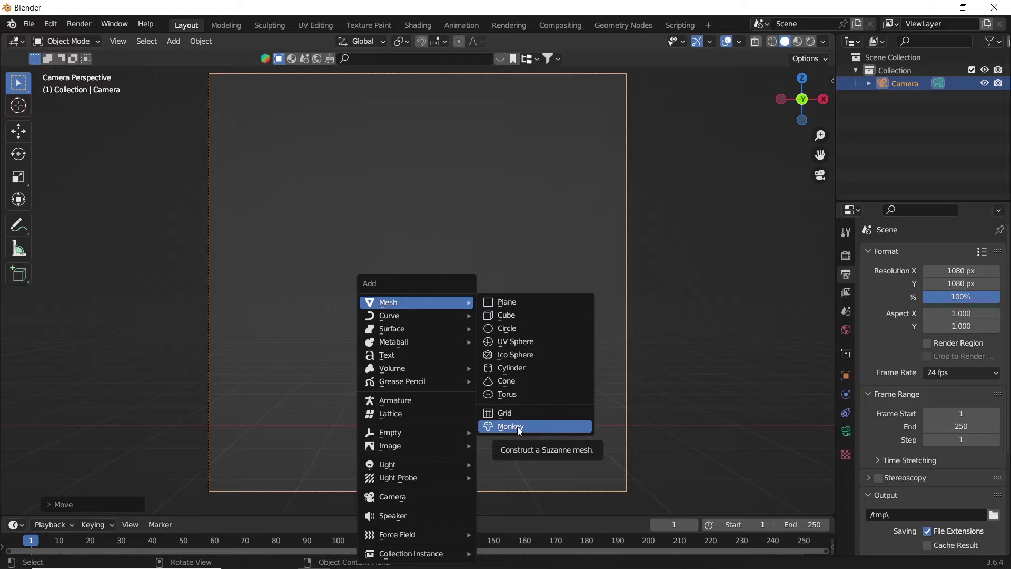
{"action": "left_click", "coordinate": [517, 394]}
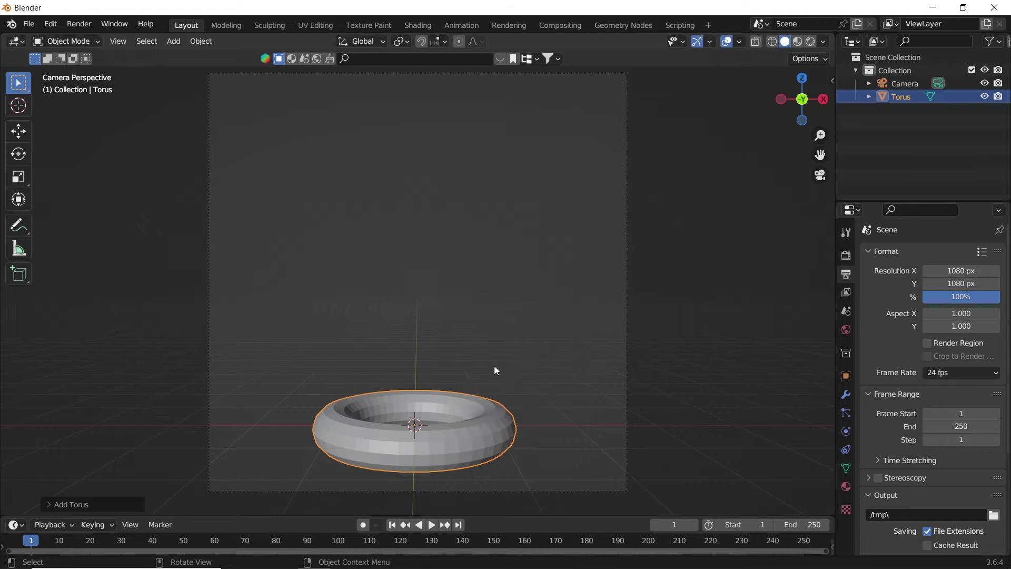
{"action": "key", "text": "g"}
{"action": "key", "text": "z"}
{"action": "left_click", "coordinate": [529, 243]}
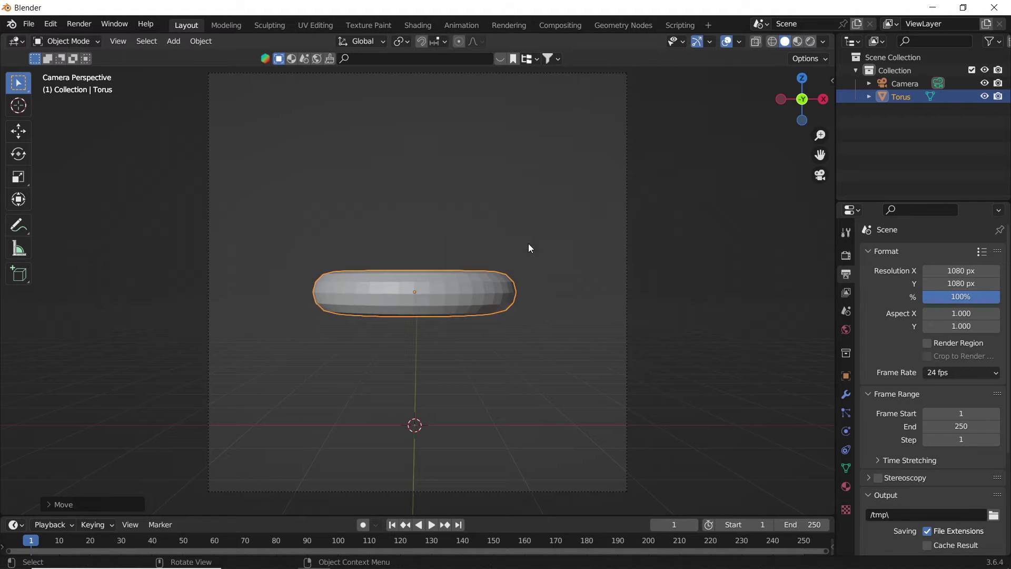
Add a Simple Deform modifier to the torus and set its X-axis Twist angle to 360°.
{"action": "left_click", "coordinate": [846, 394]}
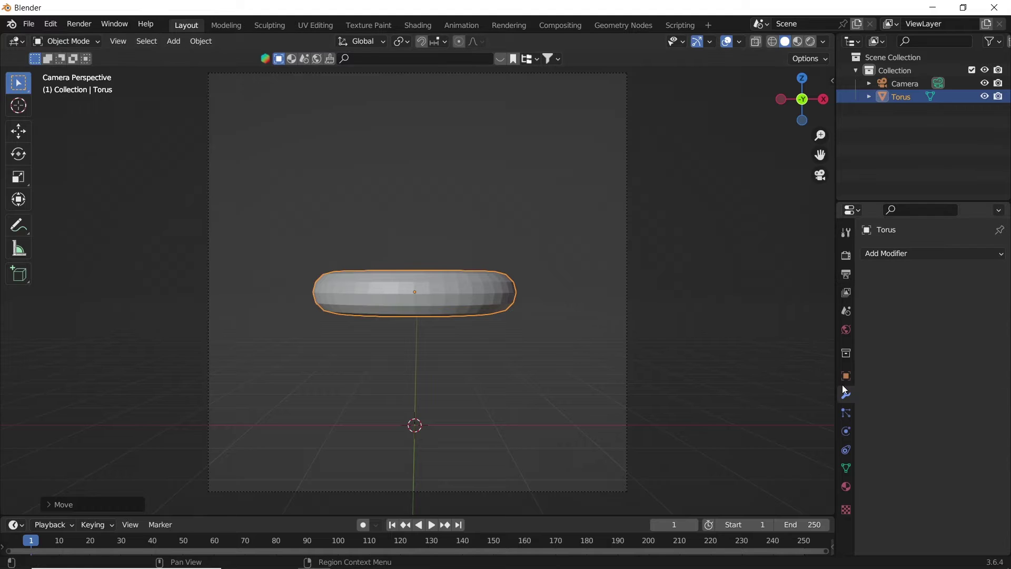
{"action": "left_click", "coordinate": [919, 254]}
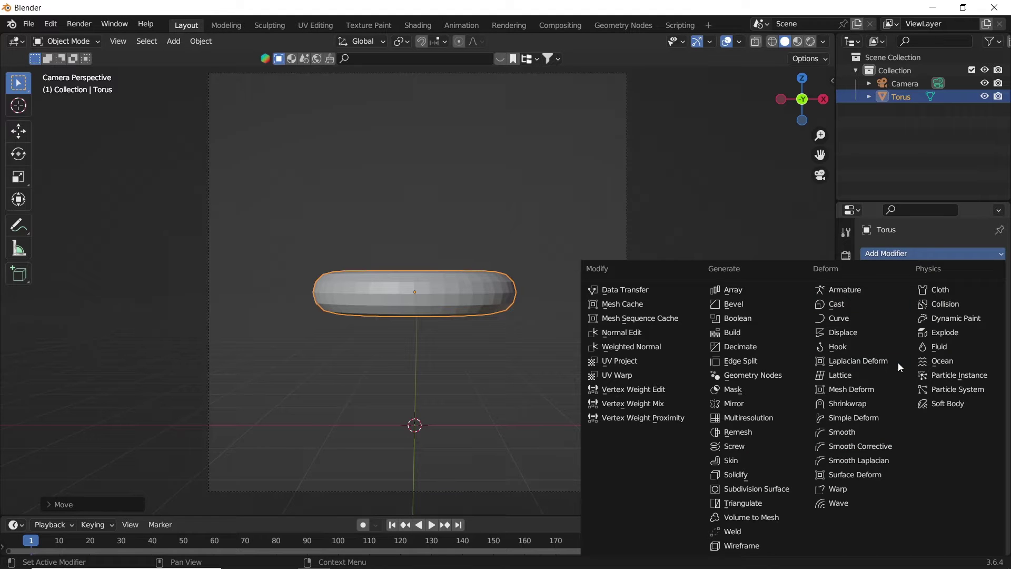
{"action": "left_click", "coordinate": [893, 414]}
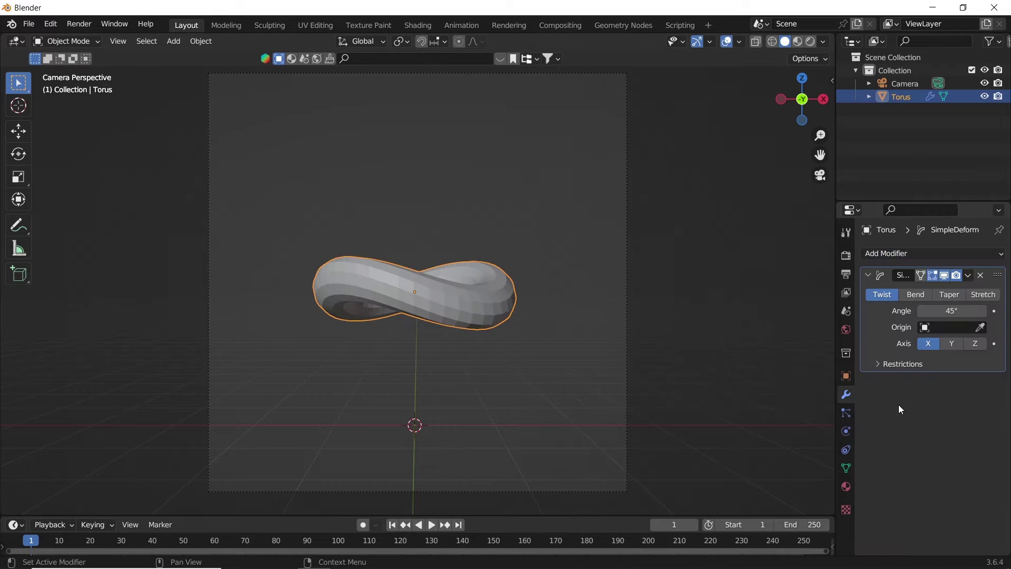
{"action": "left_click_drag", "start_coordinate": [945, 313], "coordinate": [1001, 312]}
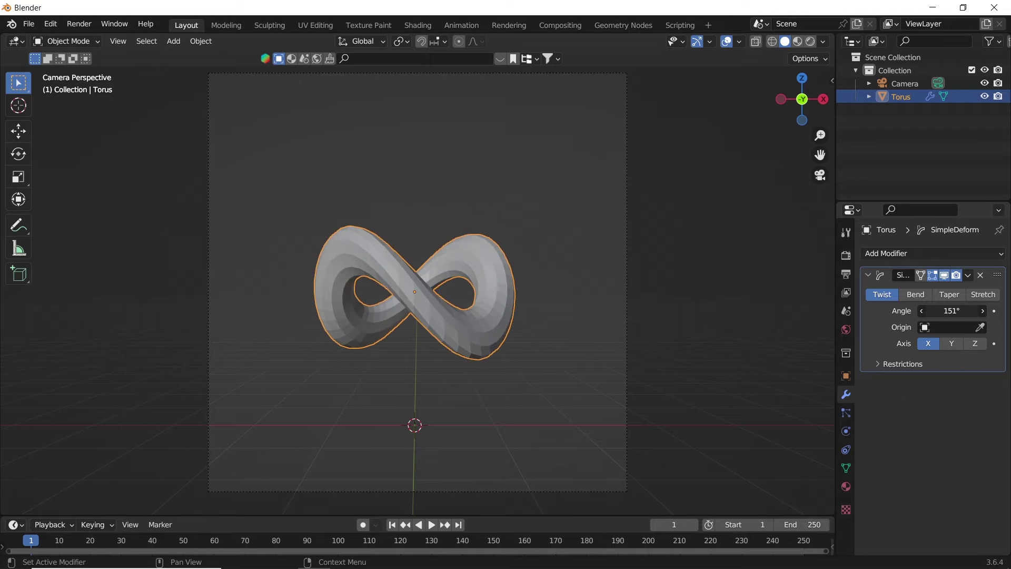
{"action": "left_click", "coordinate": [958, 312]}
{"action": "type", "text": "360"}
{"action": "key", "text": "Return"}
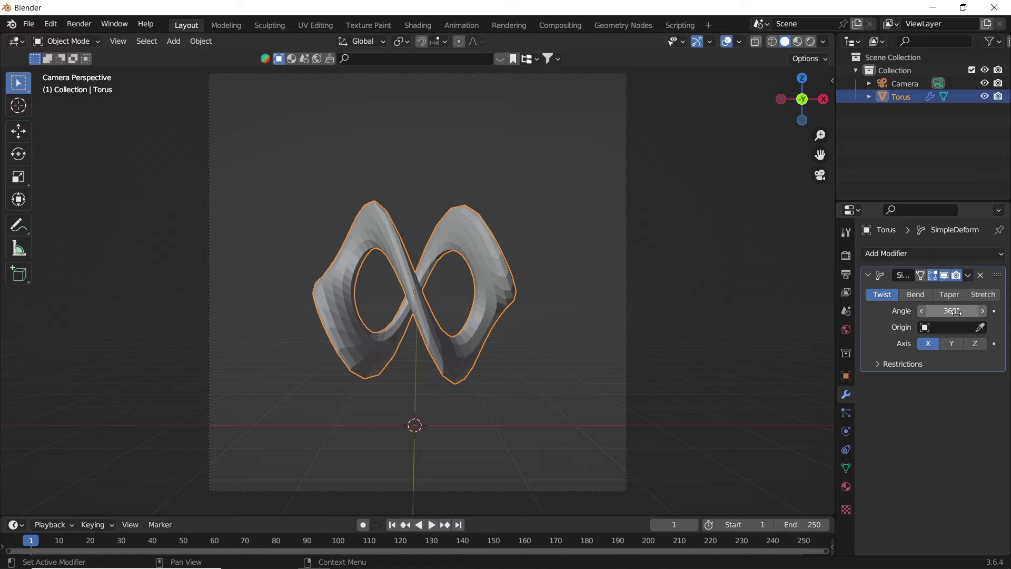
Duplicate the Simple Deform modifier and make the copy twist around the Z axis.
{"action": "left_click_drag", "start_coordinate": [837, 289], "coordinate": [811, 287]}
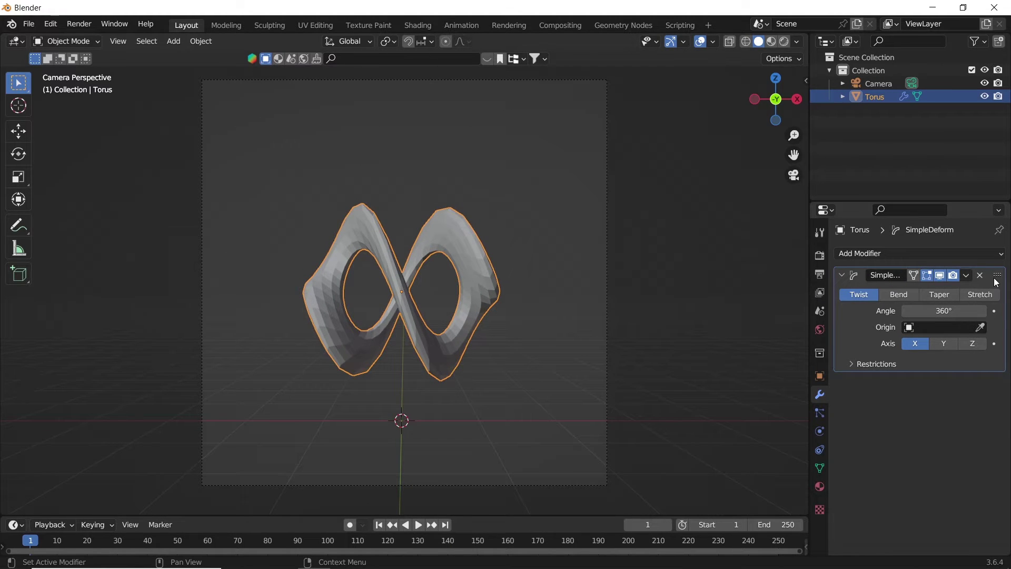
{"action": "key", "text": "shift+d"}
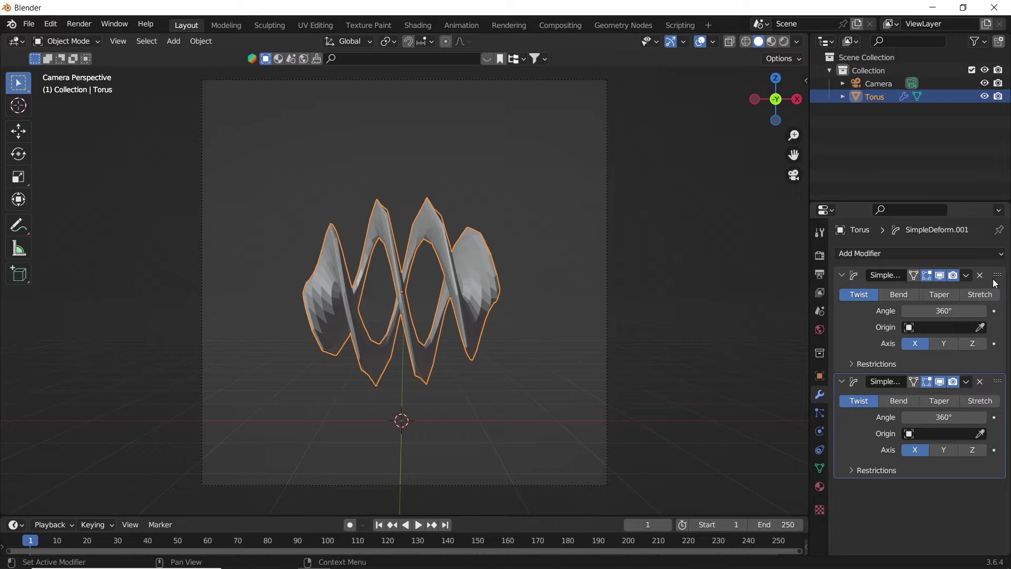
{"action": "left_click", "coordinate": [940, 450]}
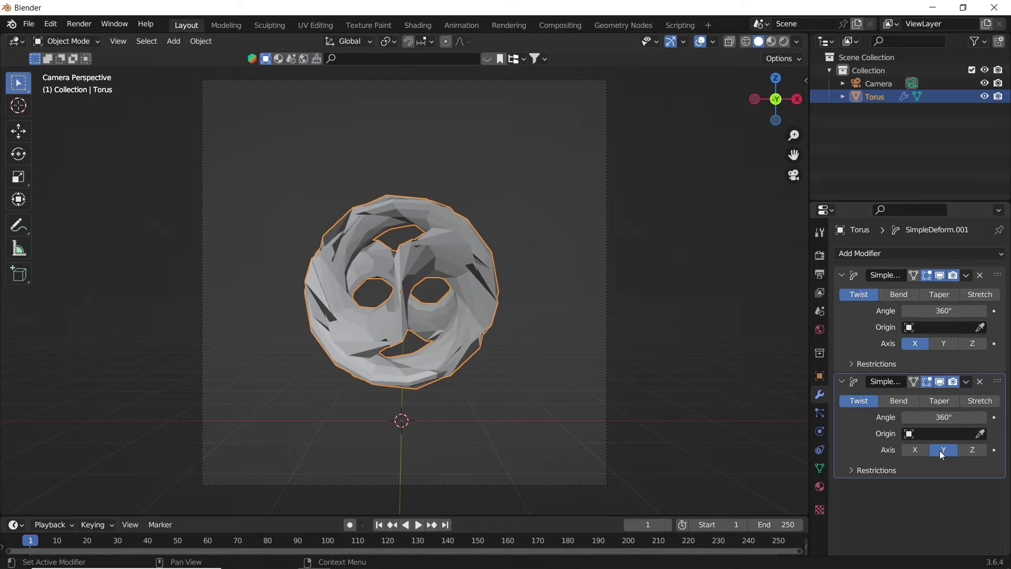
{"action": "left_click", "coordinate": [962, 453]}
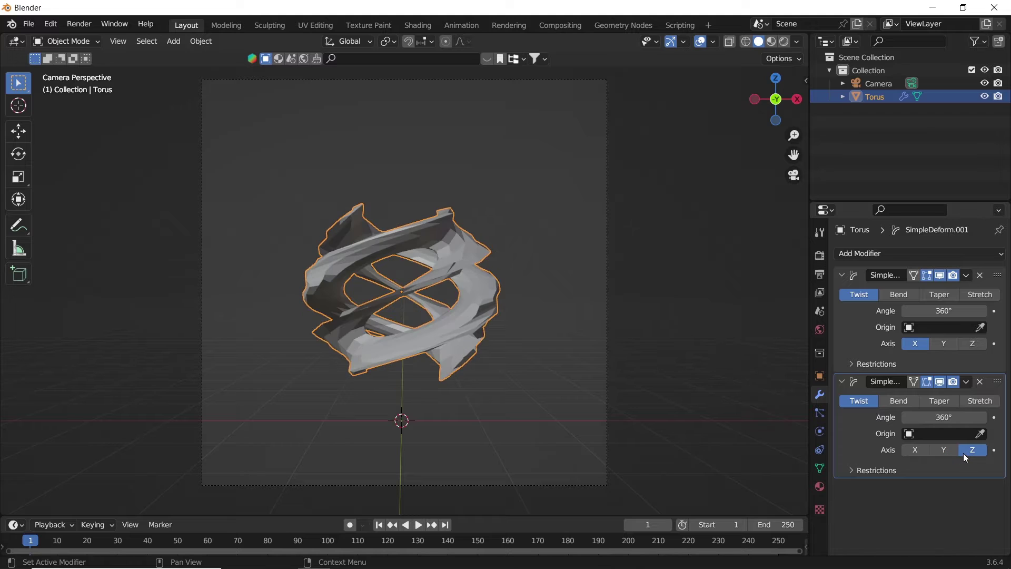
Set the second twist's angle to 720° and add a Subdivision Surface modifier with viewport level 4.
{"action": "left_click", "coordinate": [952, 417]}
{"action": "type", "text": "420"}
{"action": "key", "text": "Return"}
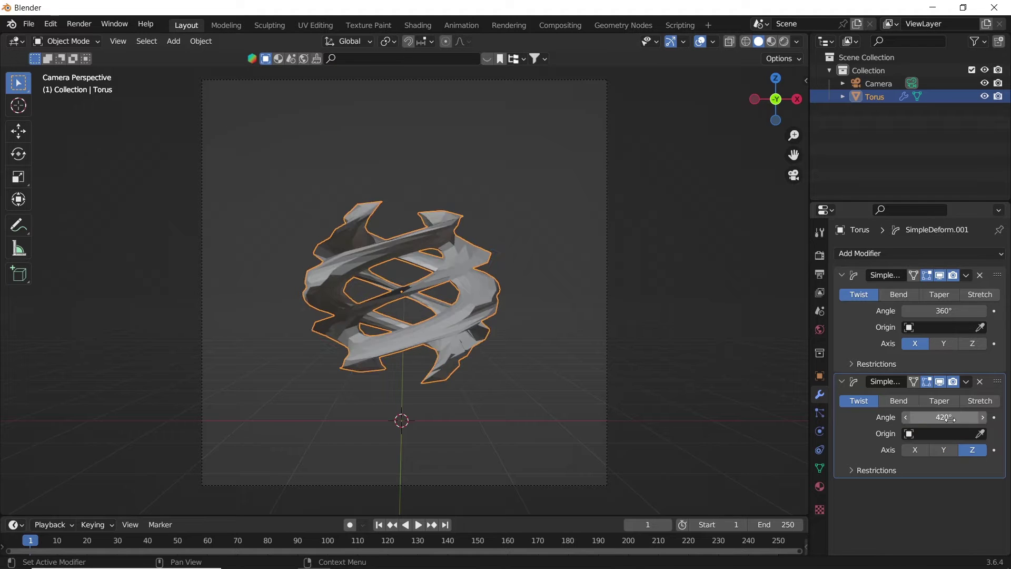
{"action": "left_click", "coordinate": [952, 417]}
{"action": "type", "text": "720"}
{"action": "key", "text": "Return"}
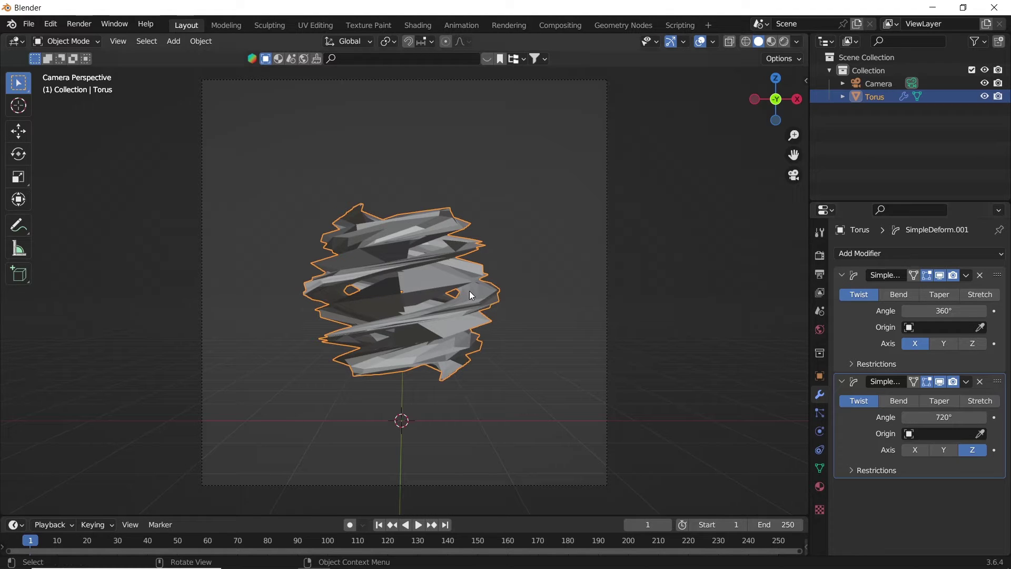
{"action": "key", "text": "ctrl"}
{"action": "key", "text": "ctrl+4"}
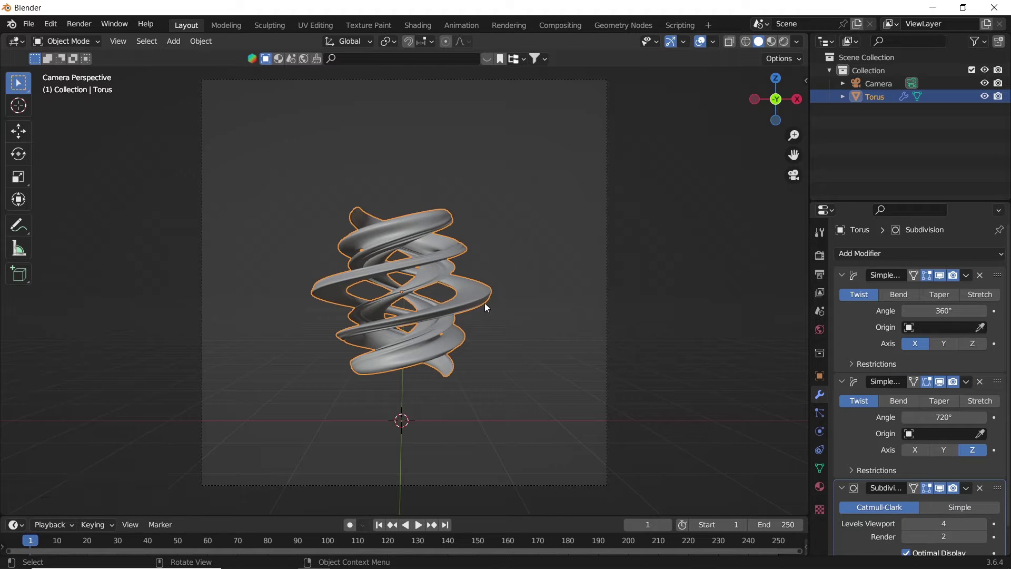
Add a third Simple Deform modifier, place it above the Subdivision modifier and set it to Stretch along Z.
{"action": "left_click", "coordinate": [901, 251]}
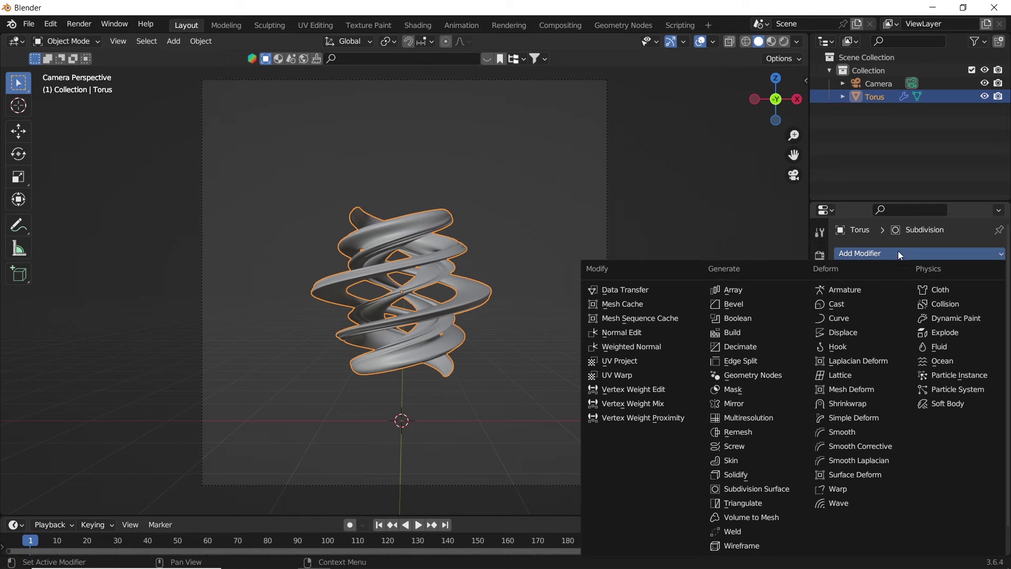
{"action": "left_click", "coordinate": [865, 416]}
{"action": "left_click_drag", "start_coordinate": [1006, 448], "coordinate": [1000, 391]}
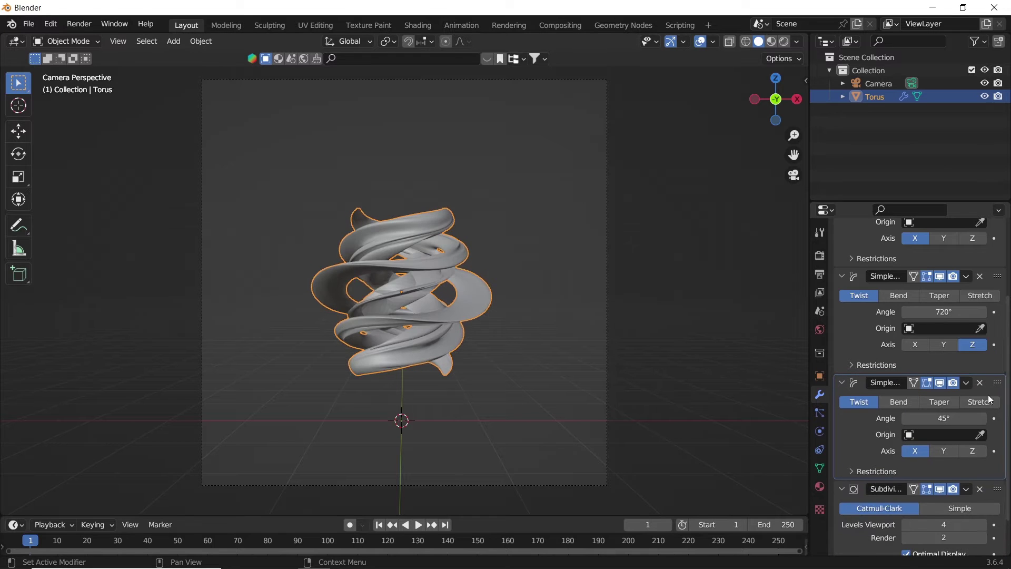
{"action": "left_click", "coordinate": [983, 402]}
{"action": "left_click", "coordinate": [983, 452]}
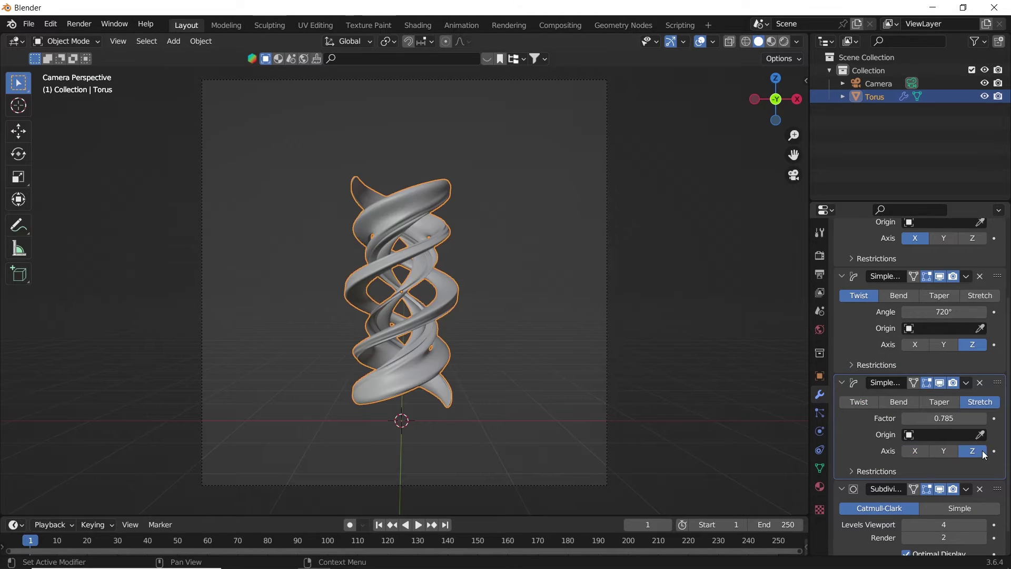
Move the camera along the Y axis closer to the torus, to about -5.1 m.
{"action": "left_click", "coordinate": [608, 217]}
{"action": "key", "text": "g"}
{"action": "key", "text": "y"}
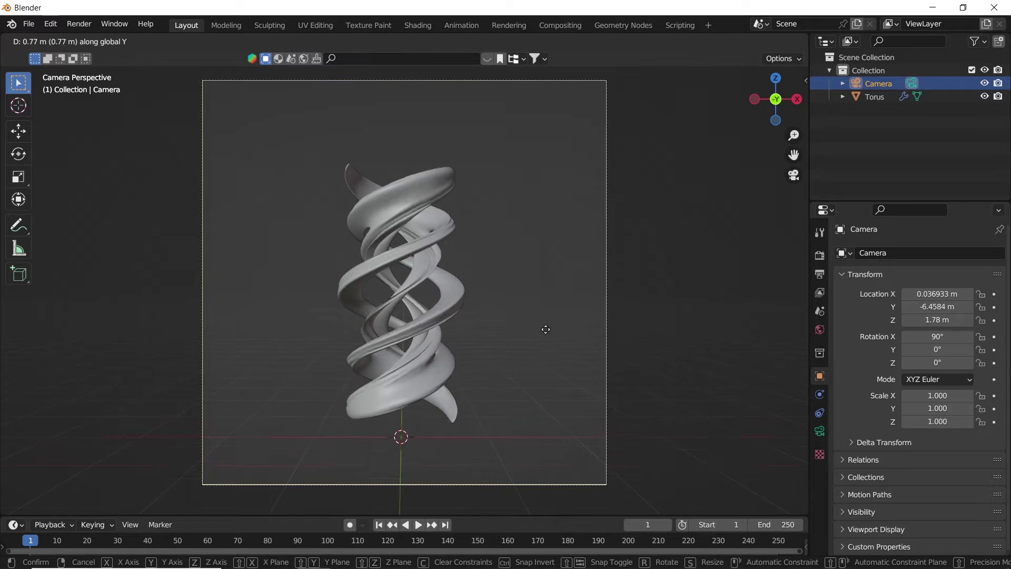
{"action": "left_click", "coordinate": [544, 400]}
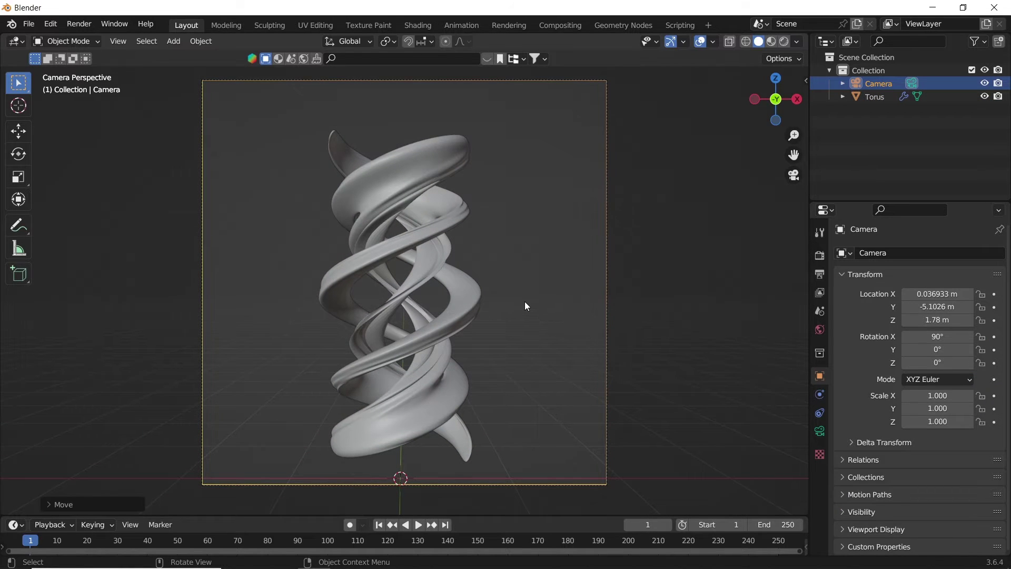
Switch the render engine to Cycles with GPU Compute as the device.
{"action": "left_click", "coordinate": [819, 254]}
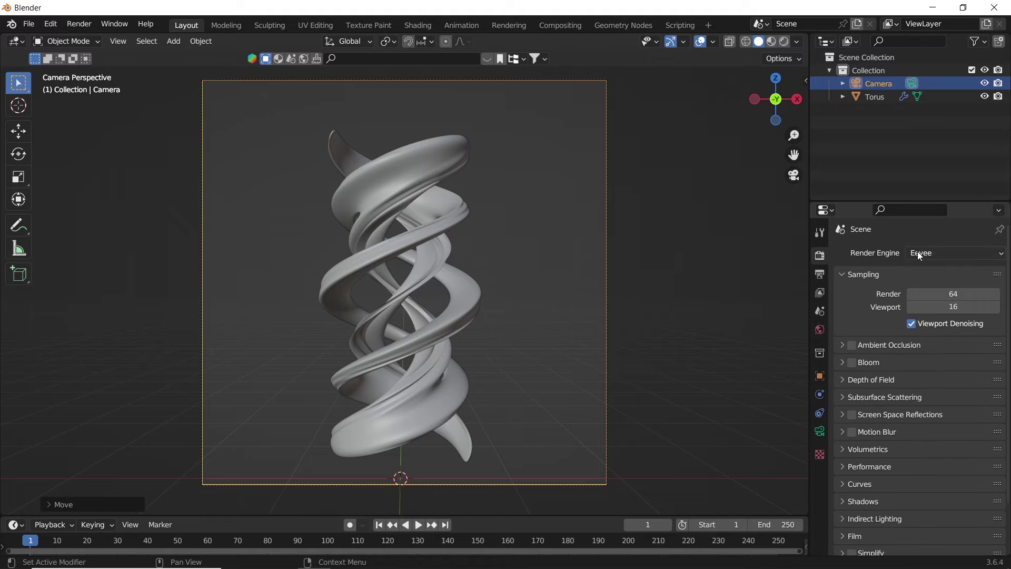
{"action": "left_click", "coordinate": [918, 253]}
{"action": "left_click", "coordinate": [917, 293]}
{"action": "left_click", "coordinate": [917, 291]}
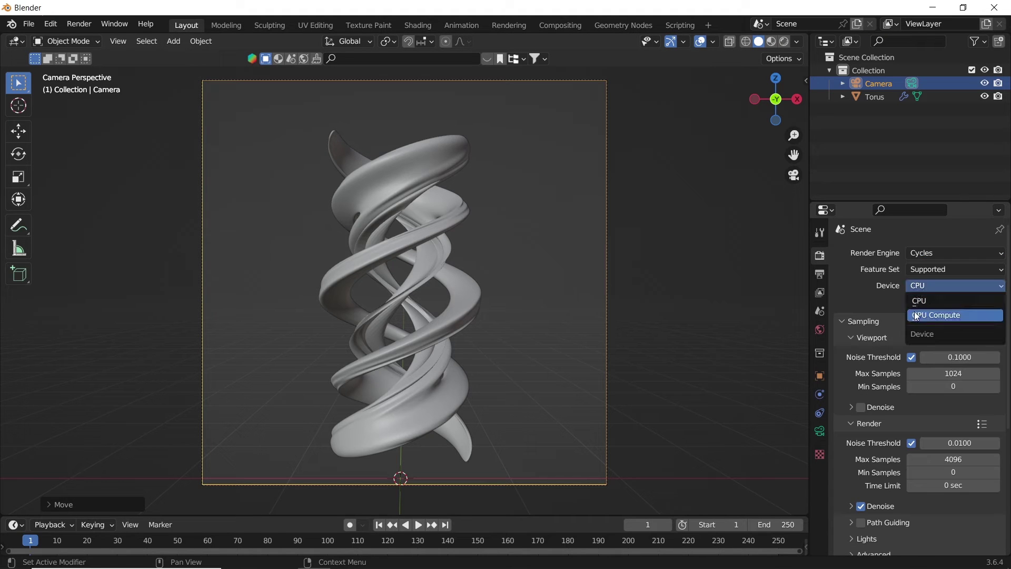
{"action": "left_click", "coordinate": [916, 315]}
Set the viewport max samples to 32 and enable viewport denoising with start sample 25.
{"action": "left_click", "coordinate": [933, 359]}
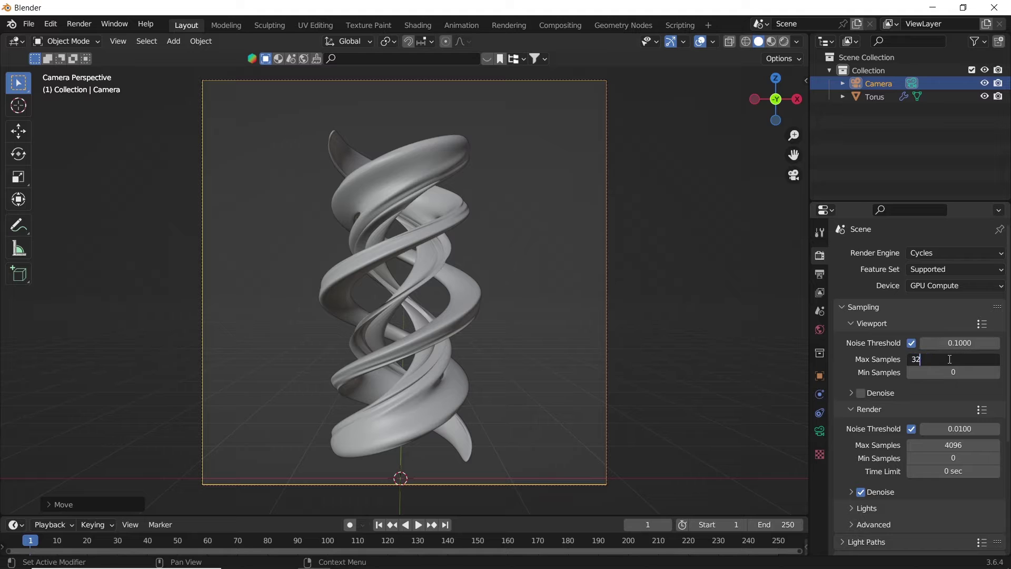
{"action": "key", "text": "Return"}
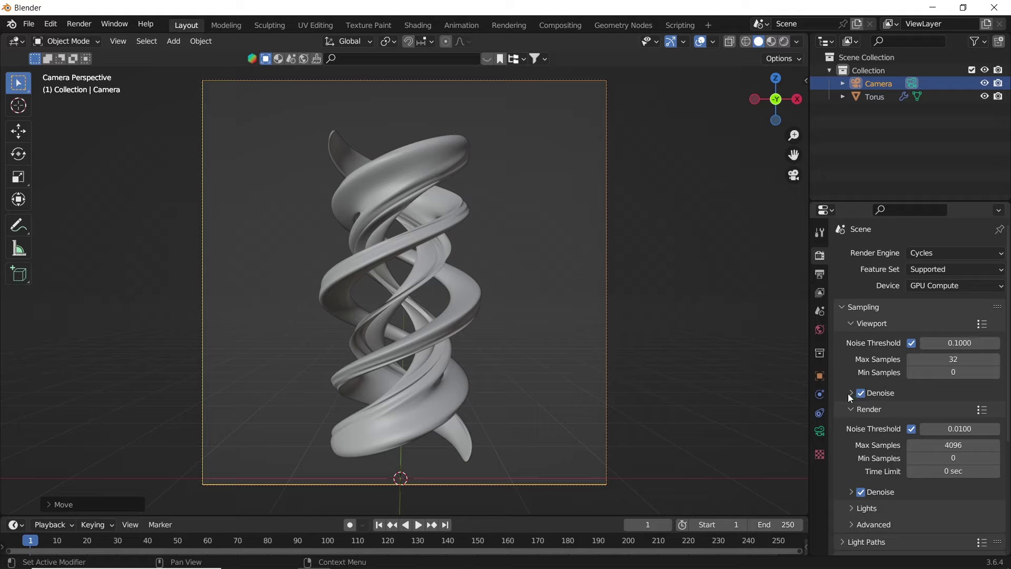
{"action": "left_click", "coordinate": [849, 393]}
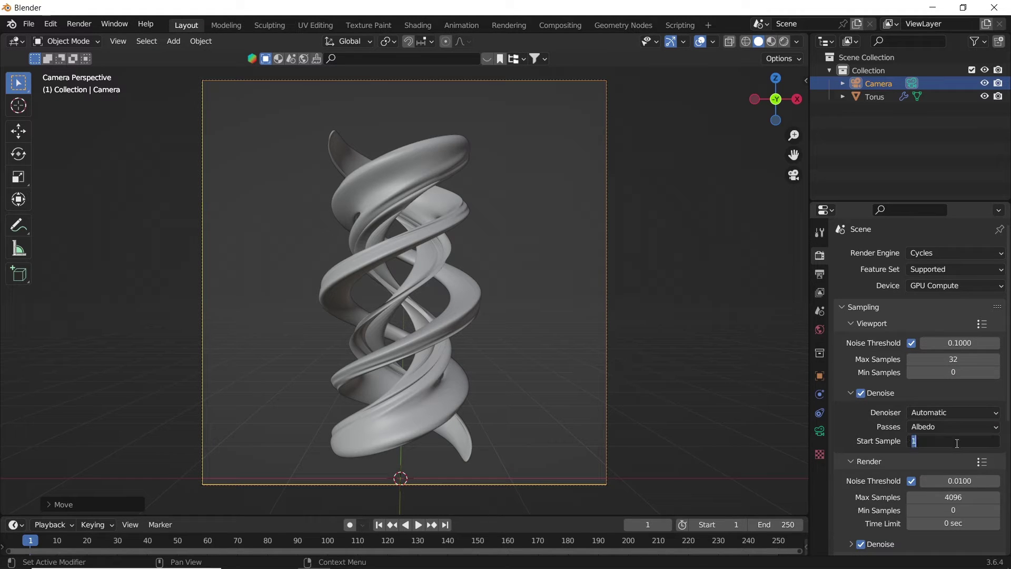
{"action": "type", "text": "25"}
{"action": "key", "text": "Return"}
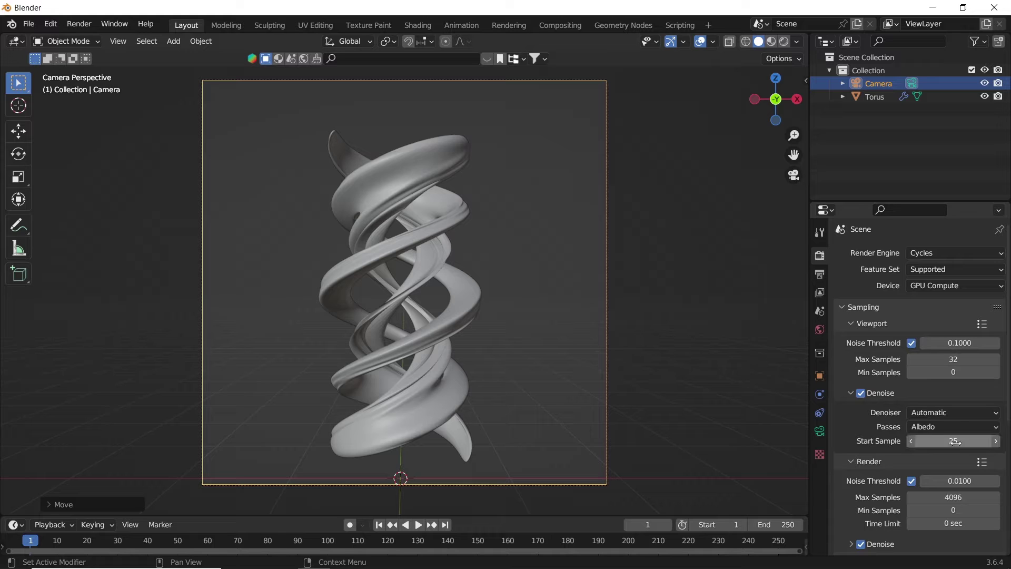
Switch the viewport shading to Rendered.
{"action": "key", "text": "z"}
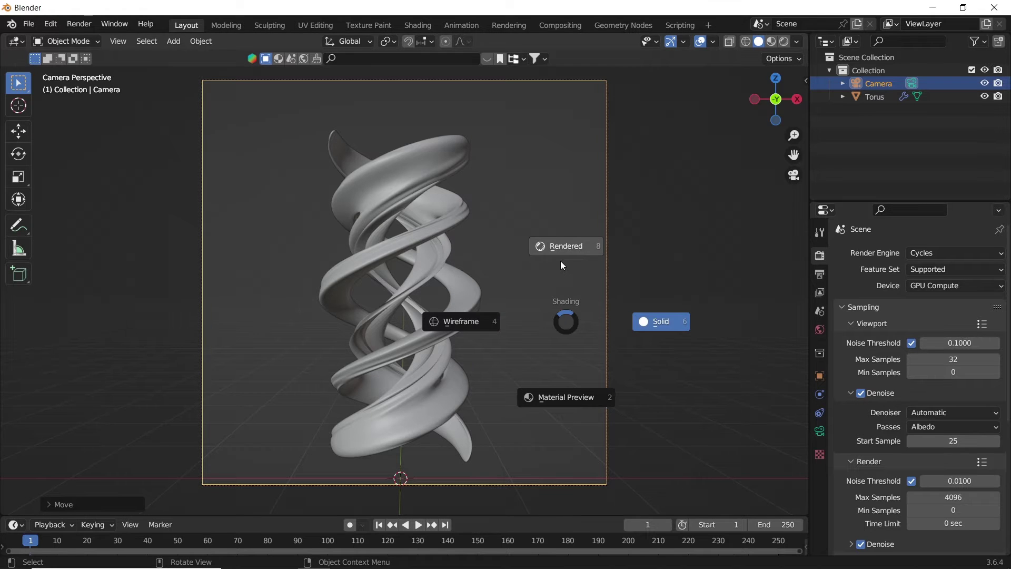
{"action": "left_click", "coordinate": [561, 262]}
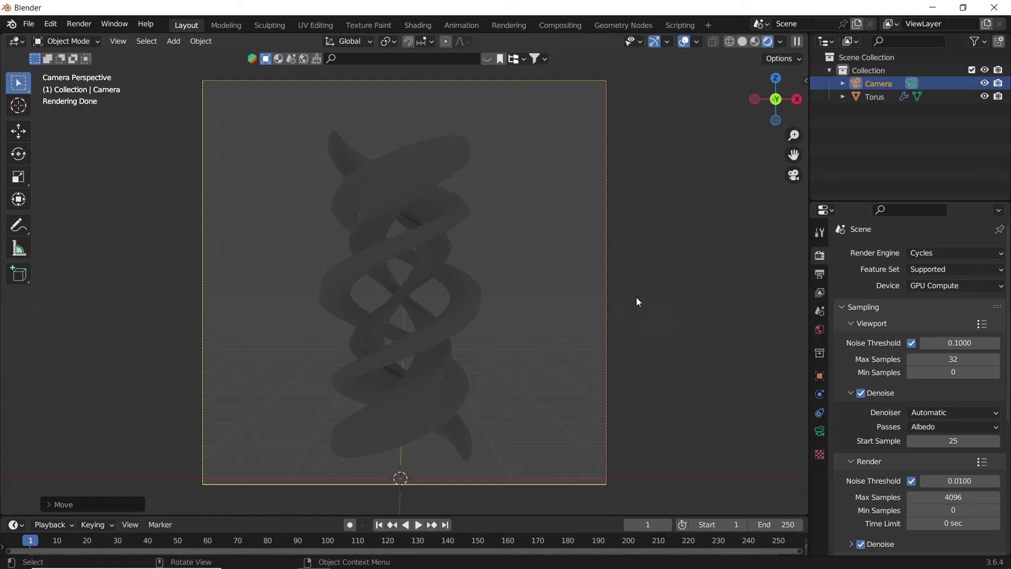
Set the world background colour to pure black.
{"action": "left_click", "coordinate": [820, 331]}
{"action": "left_click", "coordinate": [963, 340]}
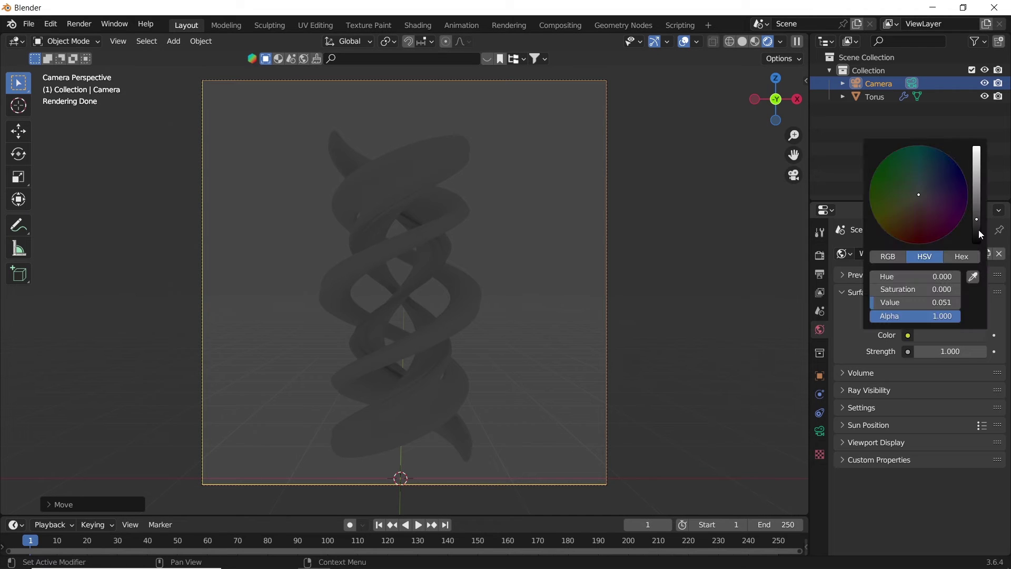
{"action": "left_click_drag", "start_coordinate": [981, 232], "coordinate": [981, 247]}
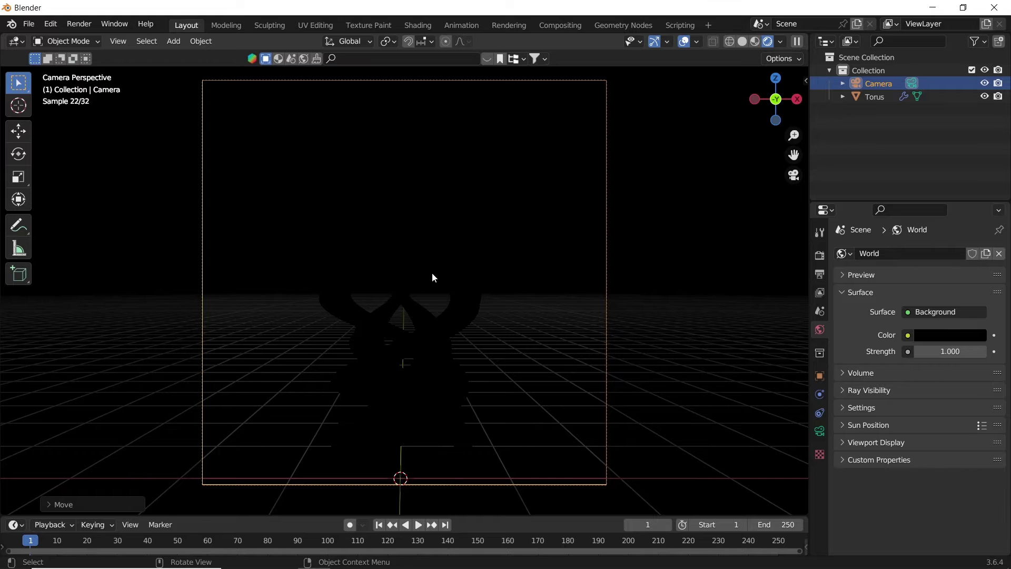
Add an area light and raise it along the Z axis to just above the torus.
{"action": "key", "text": "shift+a"}
{"action": "mouse_move", "coordinate": [415, 434]}
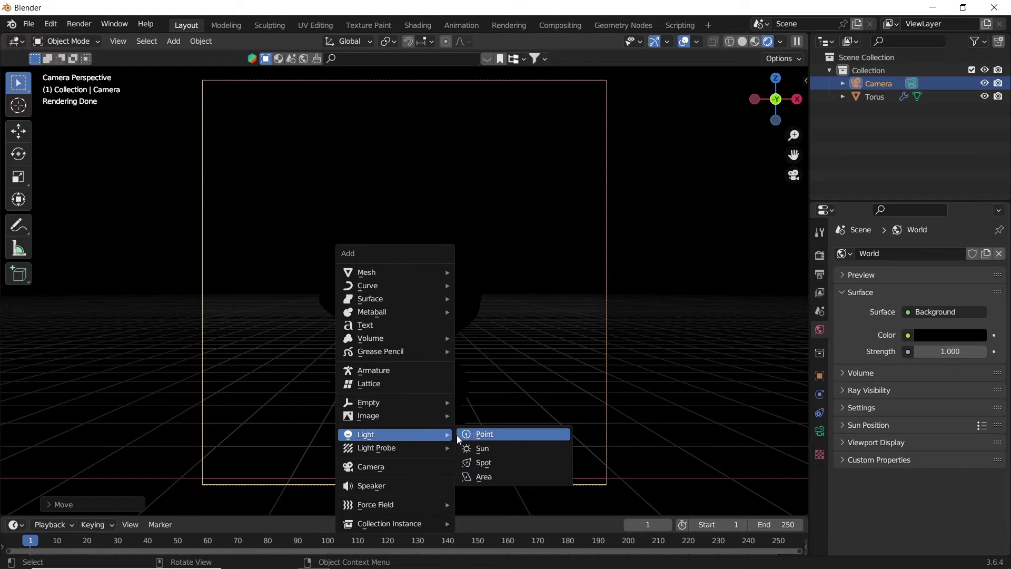
{"action": "left_click", "coordinate": [485, 476]}
{"action": "key", "text": "g"}
{"action": "key", "text": "z"}
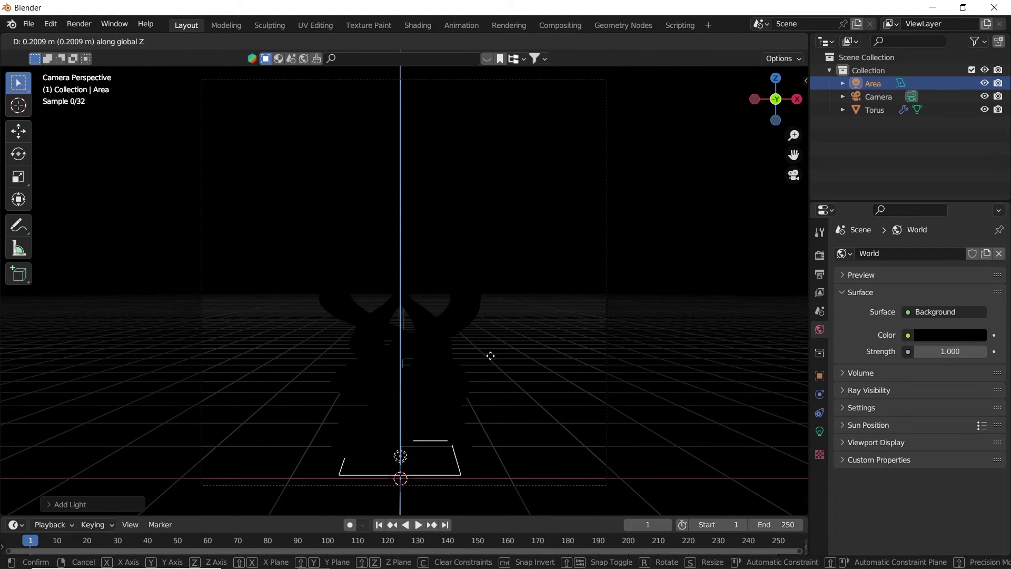
{"action": "left_click", "coordinate": [605, 478]}
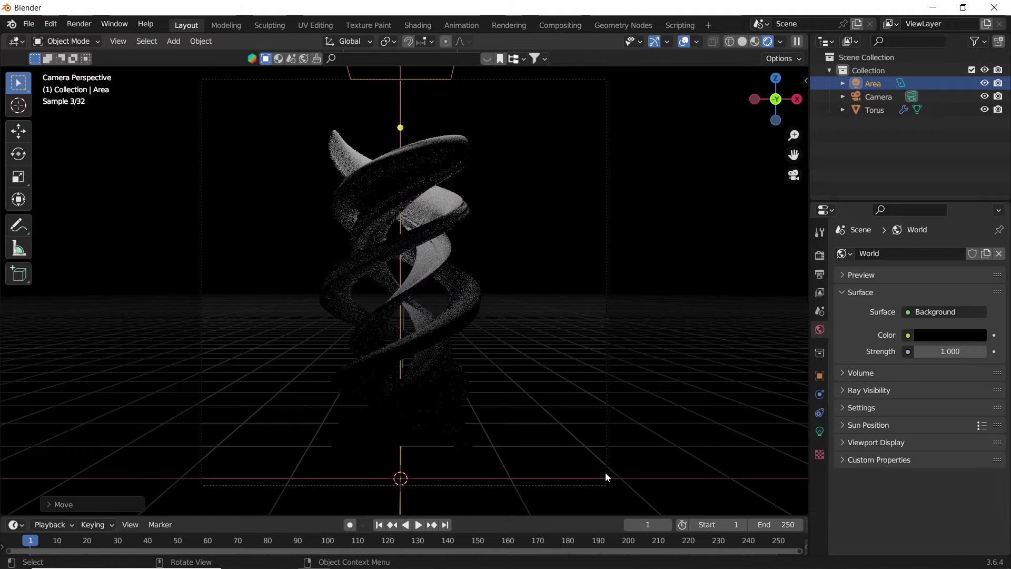
Scale the area light up to about 3 times its size and raise it slightly further along Z.
{"action": "key", "text": "s"}
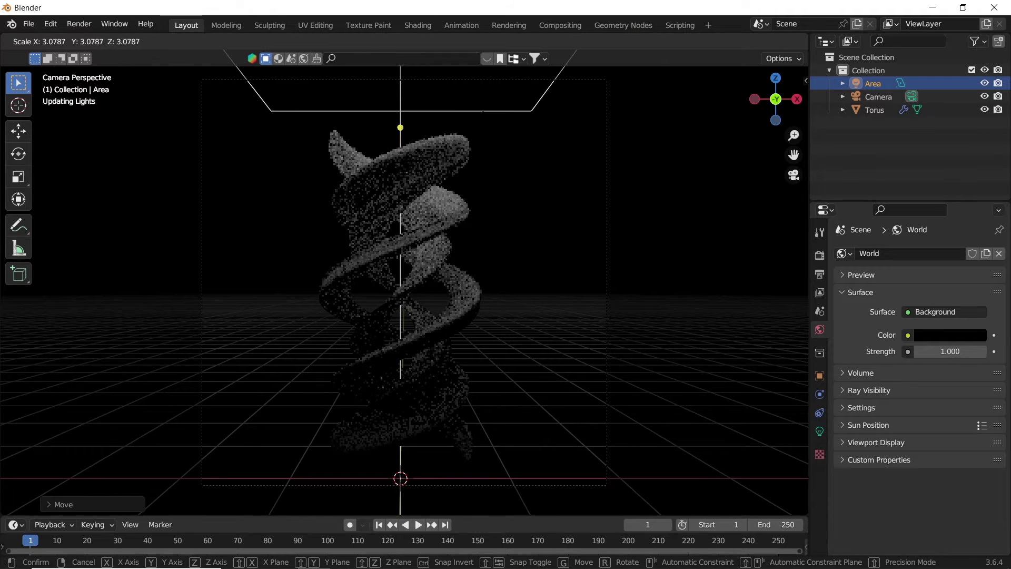
{"action": "left_click", "coordinate": [557, 208]}
{"action": "key", "text": "g"}
{"action": "key", "text": "z"}
{"action": "left_click", "coordinate": [564, 271]}
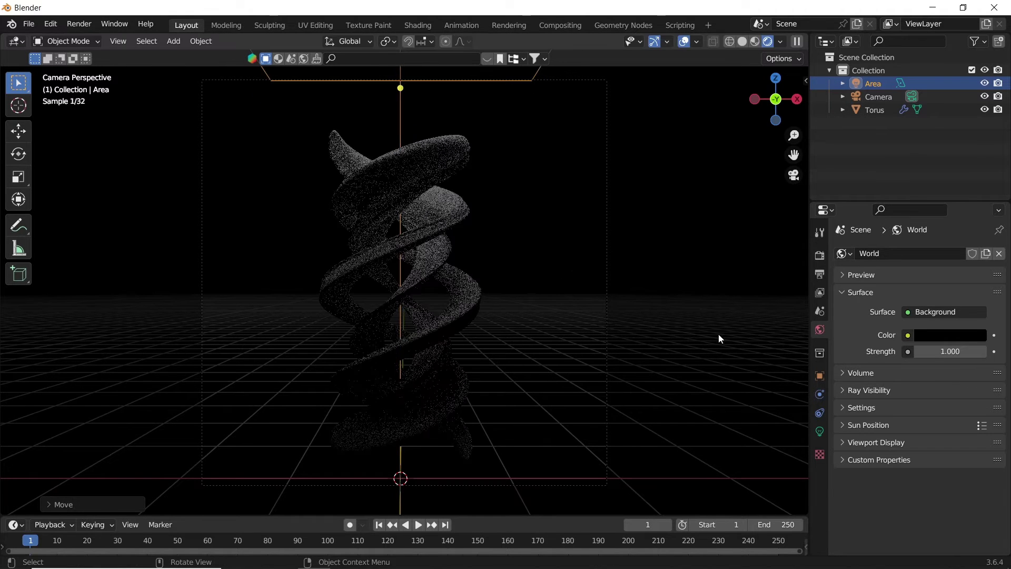
Set the area light's power to 400 W.
{"action": "left_click", "coordinate": [819, 431]}
{"action": "double_click", "coordinate": [951, 343]}
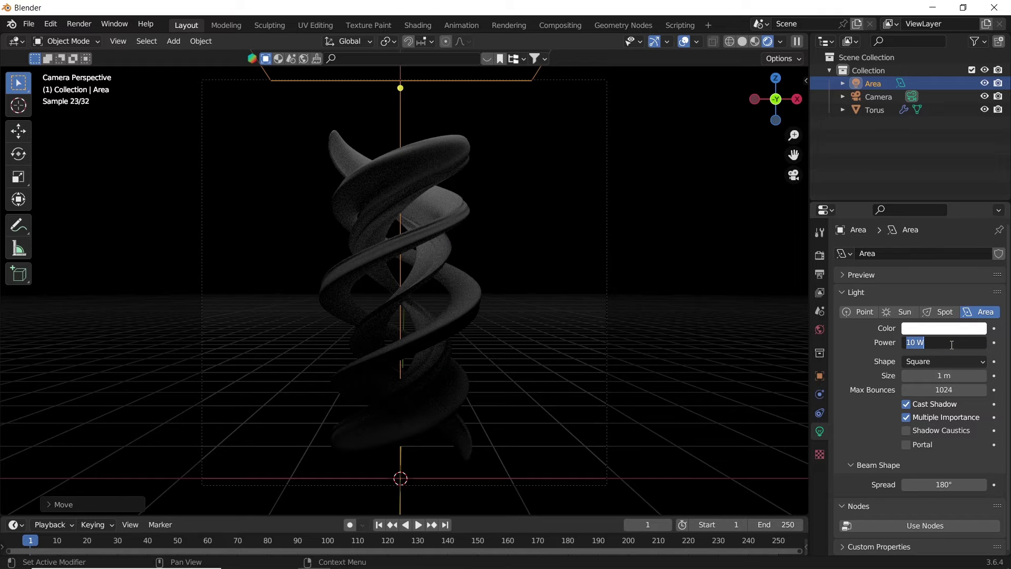
{"action": "type", "text": "400"}
{"action": "key", "text": "Return"}
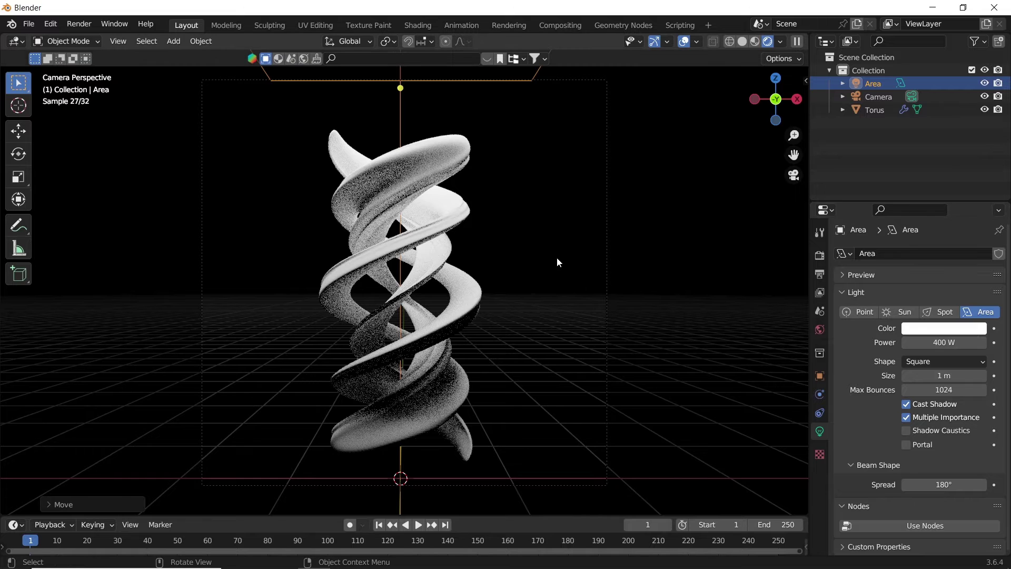
Select the torus and split the 3D viewport vertically into two side-by-side areas of equal width.
{"action": "left_click", "coordinate": [448, 211]}
{"action": "right_click", "coordinate": [476, 527]}
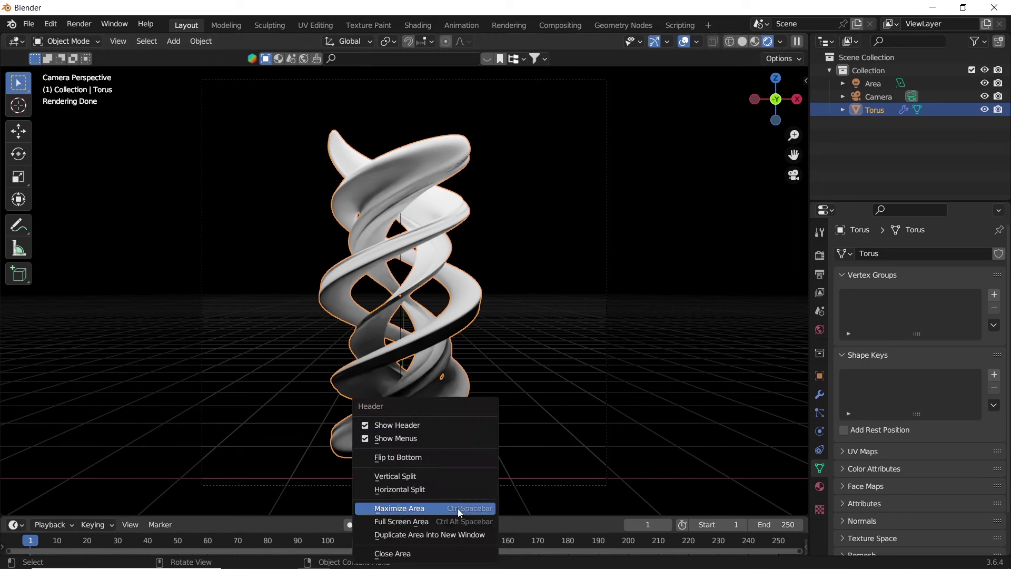
{"action": "left_click", "coordinate": [395, 474]}
{"action": "left_click", "coordinate": [404, 400]}
{"action": "scroll", "coordinate": [244, 285], "scroll_direction": "up", "scroll_amount": 3}
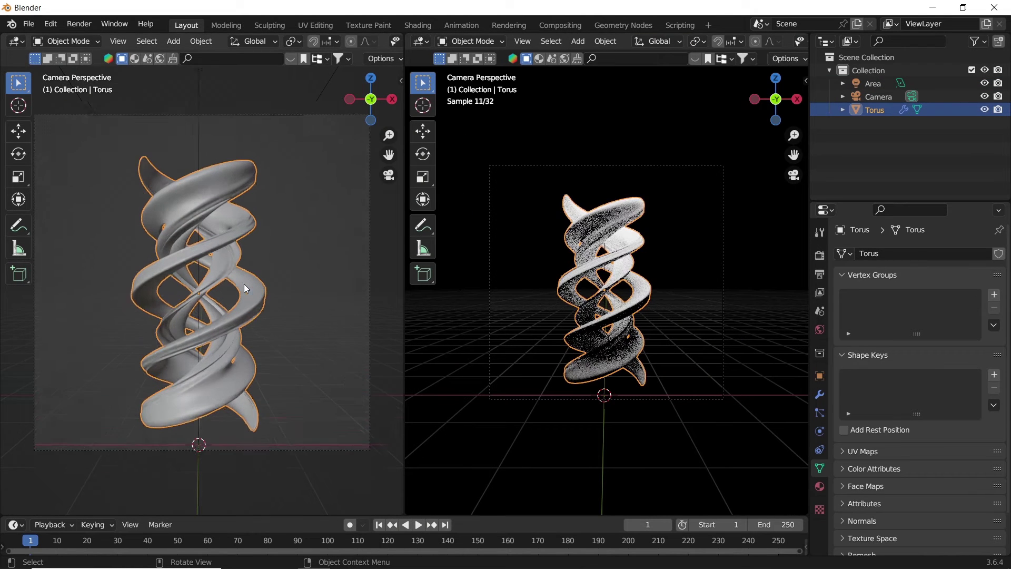
Turn the second viewport area into a Shader Editor and hide its sidebar.
{"action": "left_click", "coordinate": [421, 41]}
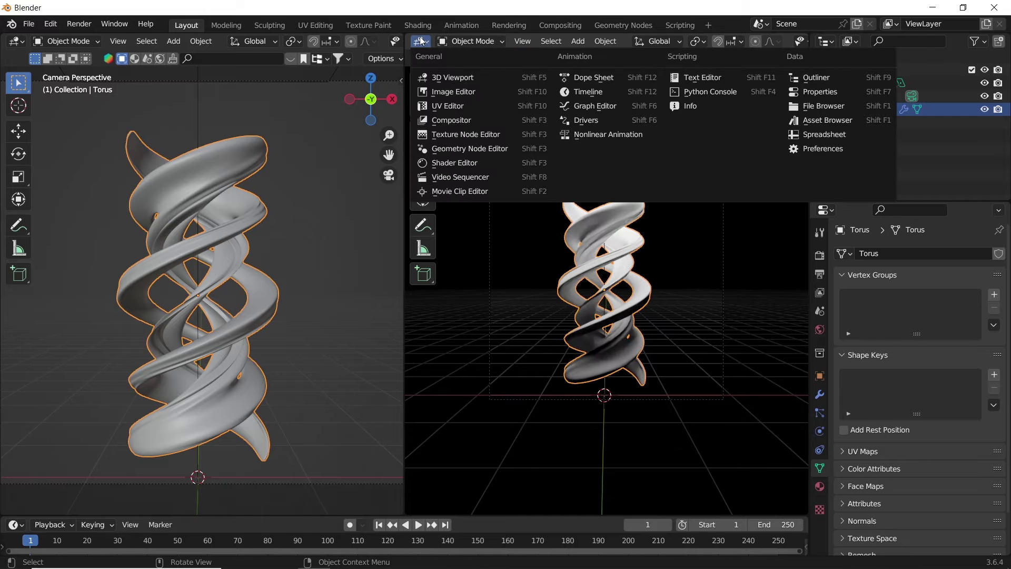
{"action": "left_click", "coordinate": [449, 164]}
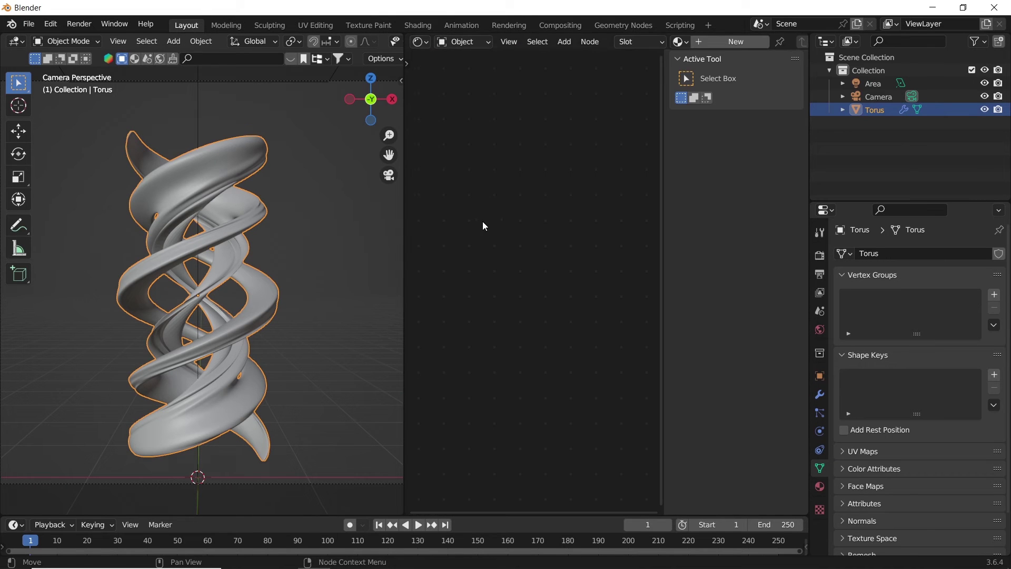
{"action": "key", "text": "n"}
Switch the remaining 3D viewport to Rendered shading and hide its toolbar.
{"action": "key", "text": "z"}
{"action": "left_click", "coordinate": [268, 217]}
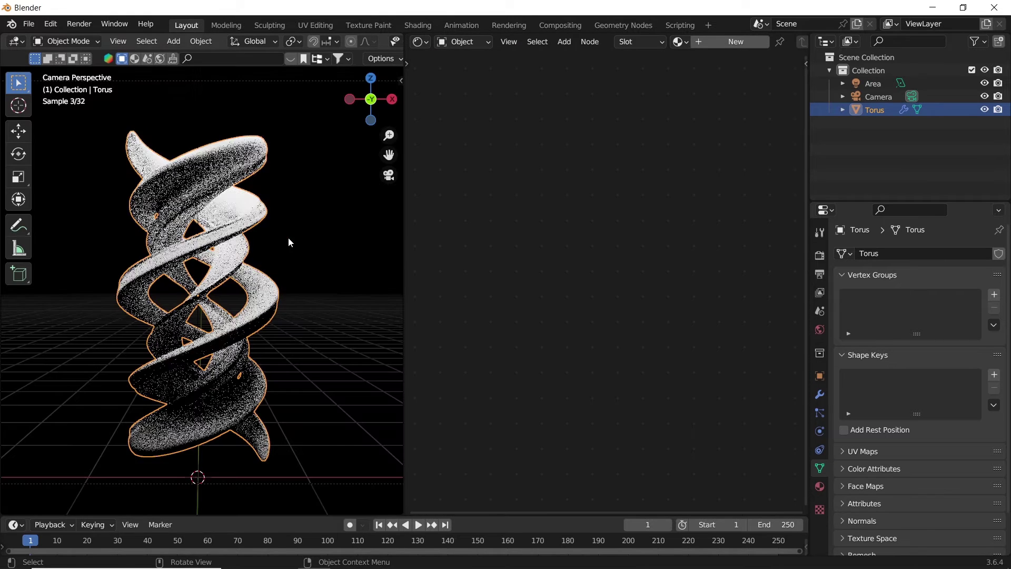
{"action": "key", "text": "t"}
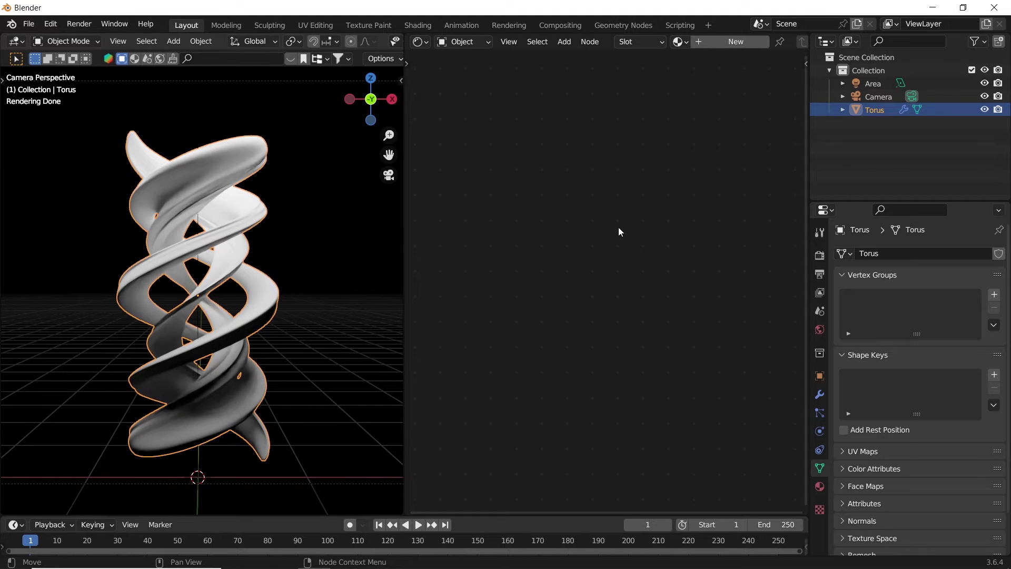
Create a new material for the torus and fit its nodes in view.
{"action": "left_click", "coordinate": [725, 42]}
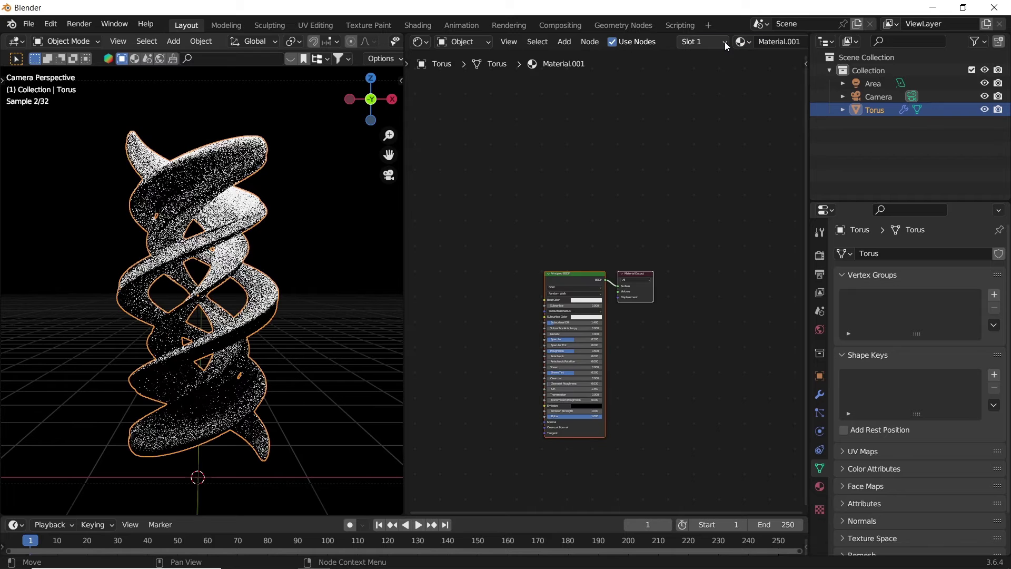
{"action": "key", "text": "Home"}
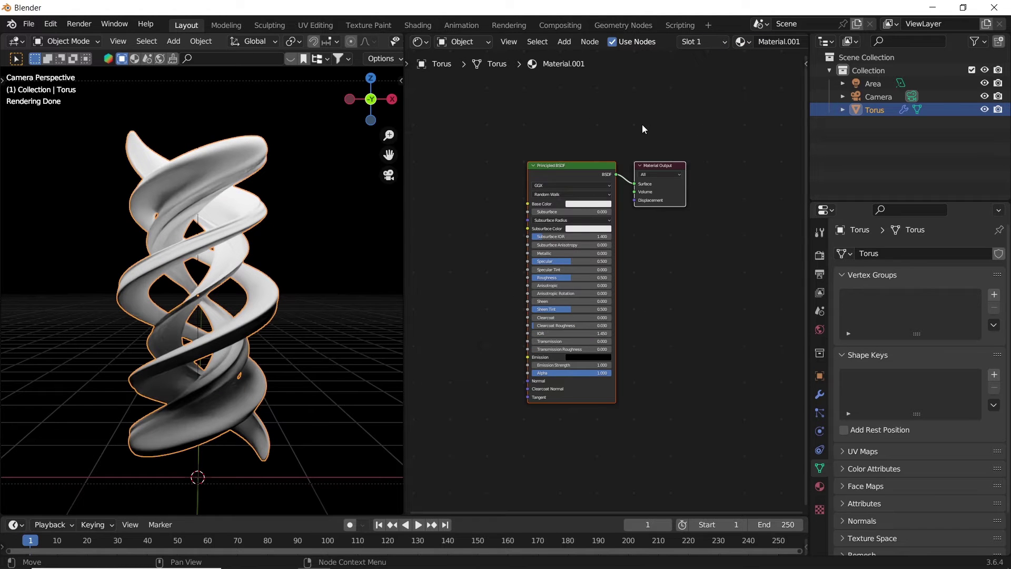
Set the Principled BSDF's Transmission to 1.000 and its Roughness to 0.000.
{"action": "left_click", "coordinate": [554, 168]}
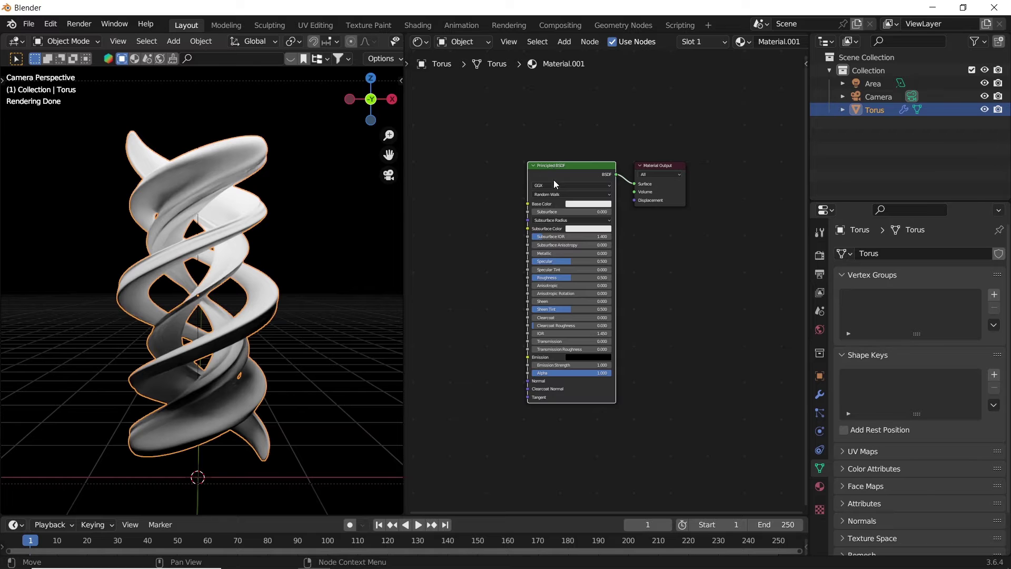
{"action": "scroll", "coordinate": [544, 386], "scroll_direction": "up", "scroll_amount": 2}
{"action": "left_click_drag", "start_coordinate": [522, 371], "coordinate": [614, 369]}
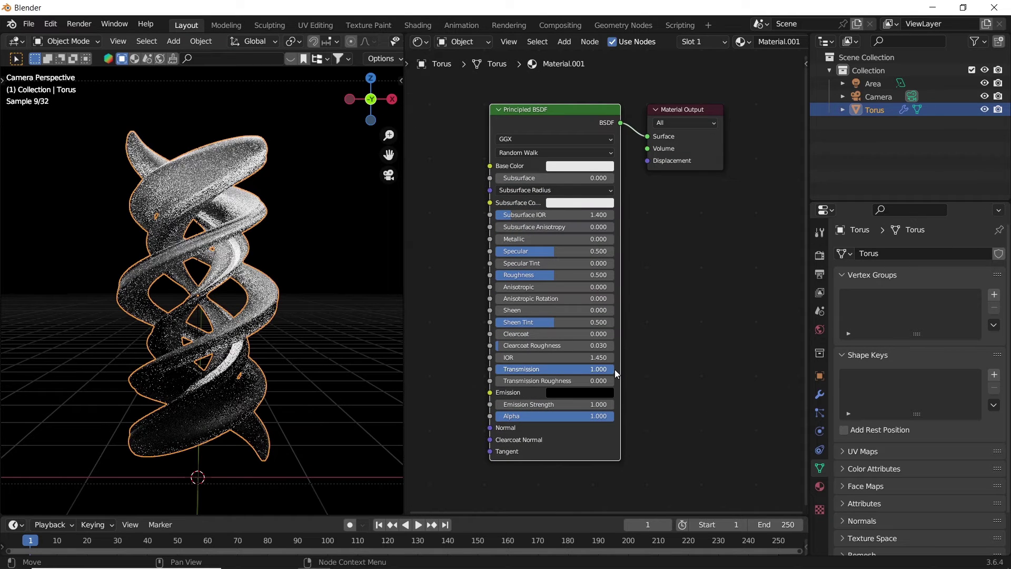
{"action": "left_click_drag", "start_coordinate": [560, 270], "coordinate": [505, 274]}
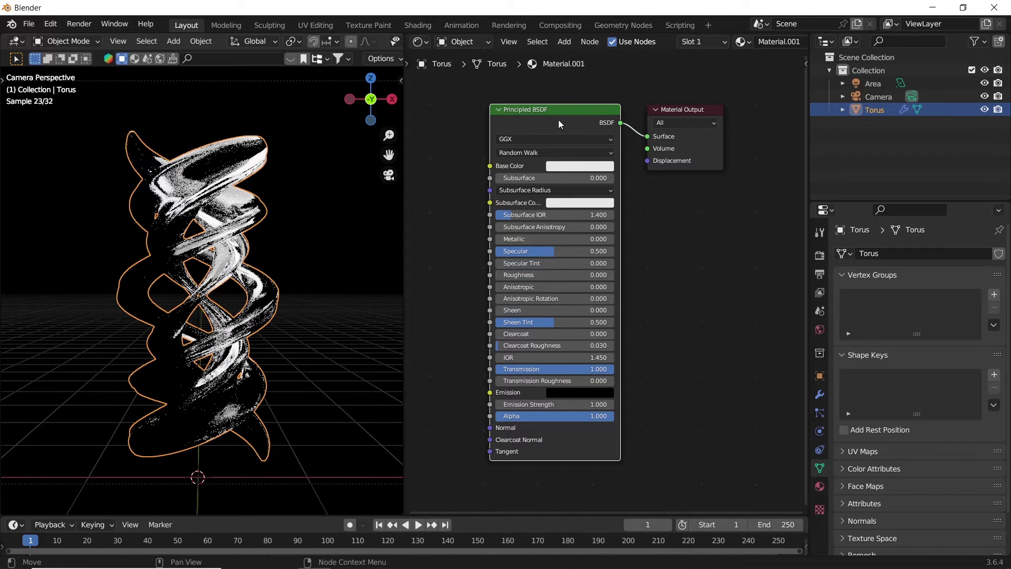
Replace the Principled BSDF with a Glass BSDF node connected to the Material Output's Surface.
{"action": "key", "text": "x"}
{"action": "middle_click_drag", "start_coordinate": [563, 196], "coordinate": [623, 309]}
{"action": "key", "text": "shift+a"}
{"action": "mouse_move", "coordinate": [596, 319]}
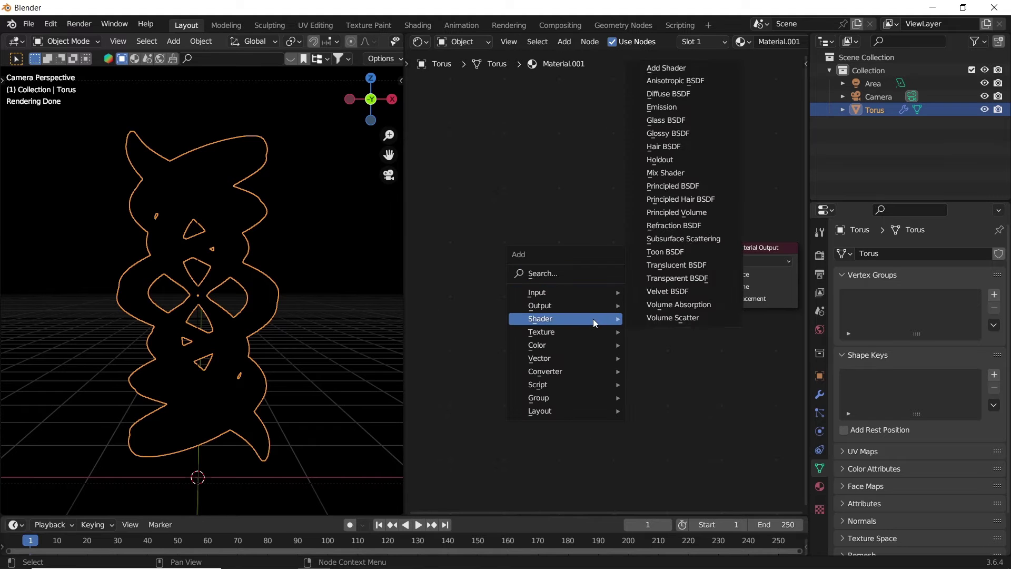
{"action": "left_click", "coordinate": [668, 134]}
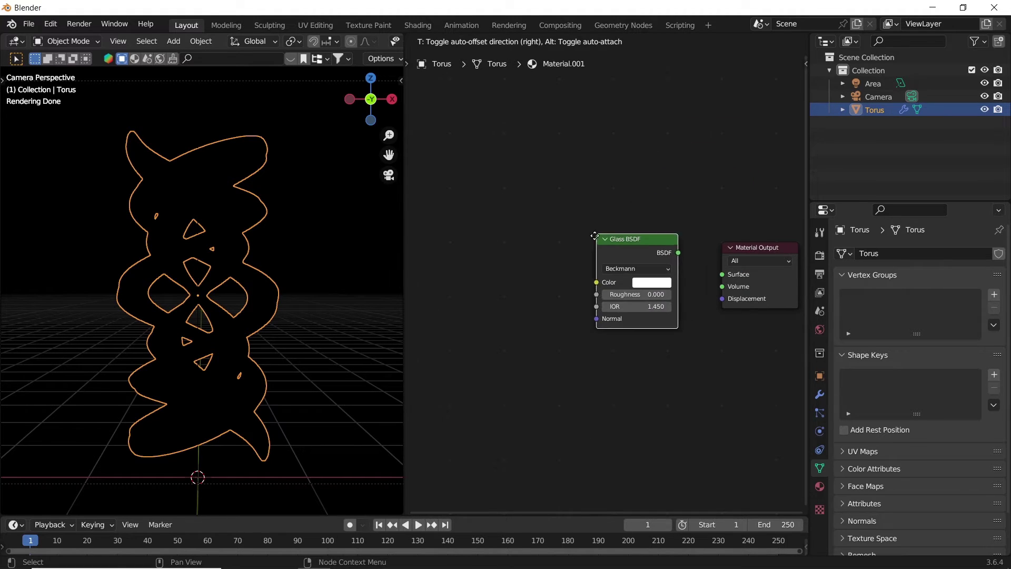
{"action": "left_click", "coordinate": [590, 244]}
{"action": "left_click_drag", "start_coordinate": [675, 257], "coordinate": [725, 279]}
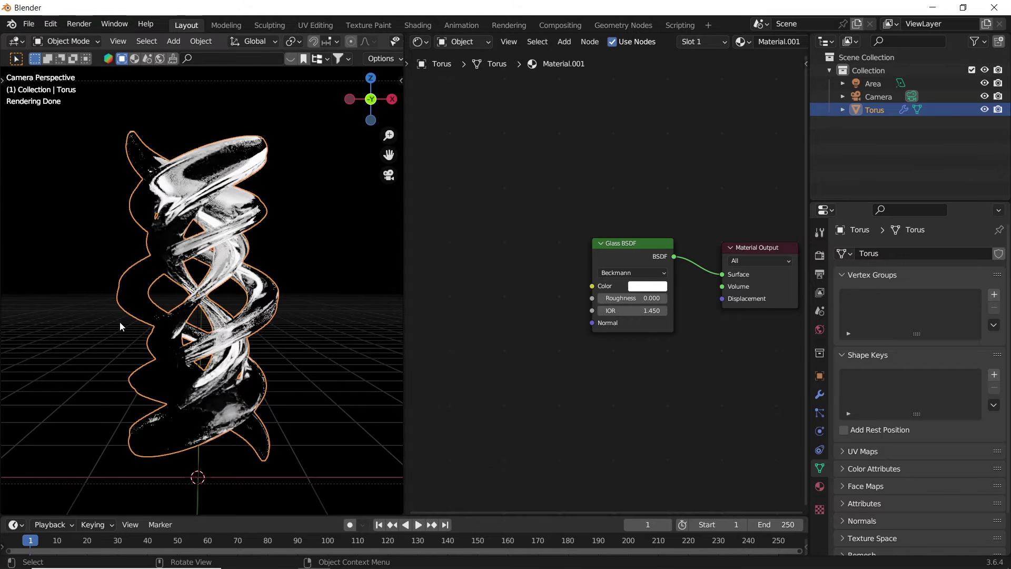
Duplicate the area light and rotate the copy about the global Y axis to the upper right of the torus.
{"action": "left_click", "coordinate": [873, 83]}
{"action": "key", "text": "ctrl+KP_0"}
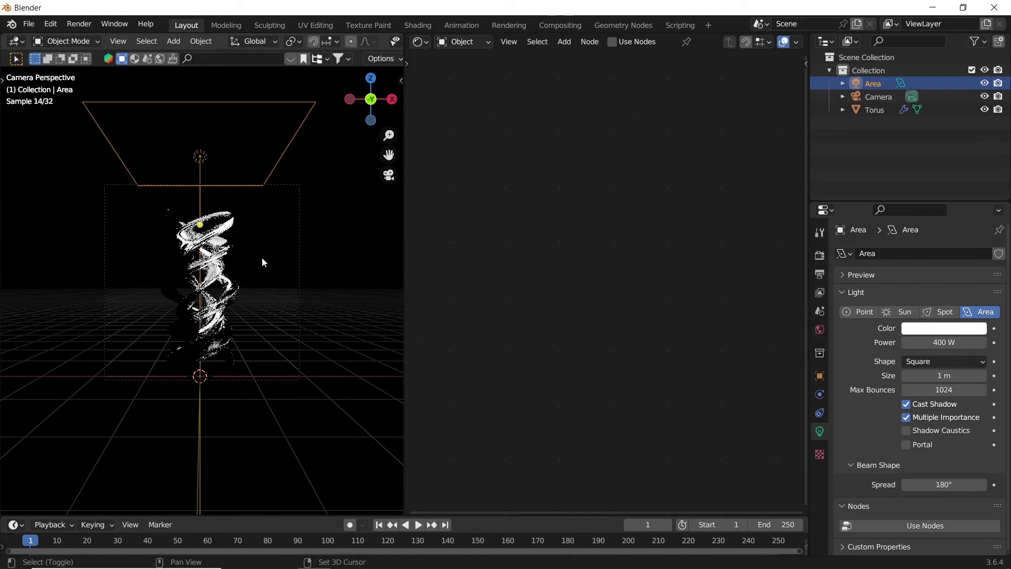
{"action": "key", "text": "shift+d"}
{"action": "key", "text": "r"}
{"action": "key", "text": "x"}
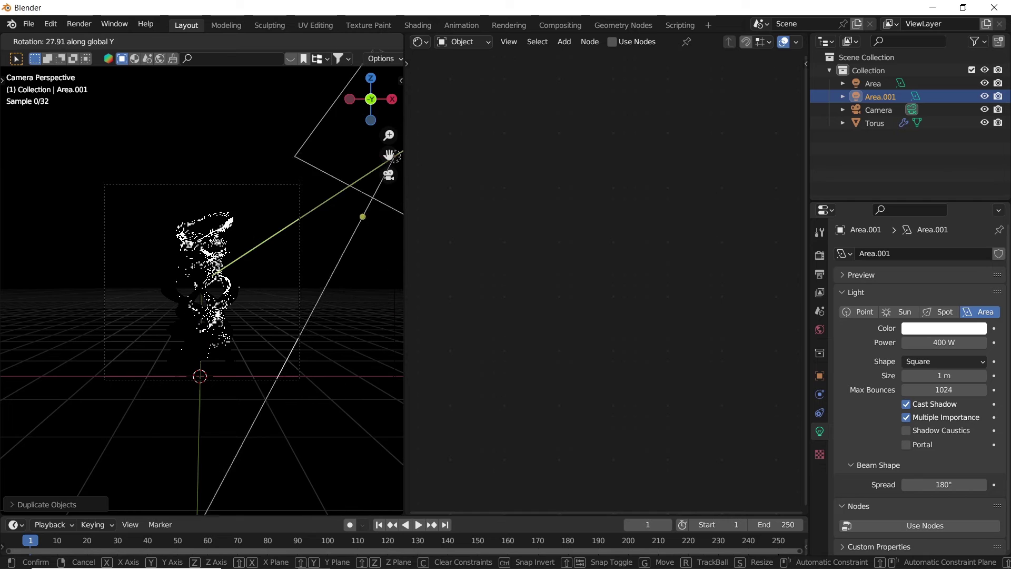
{"action": "left_click", "coordinate": [296, 303]}
Set the duplicated light's power to 250 W and its size to 2.91 m.
{"action": "left_click", "coordinate": [952, 343]}
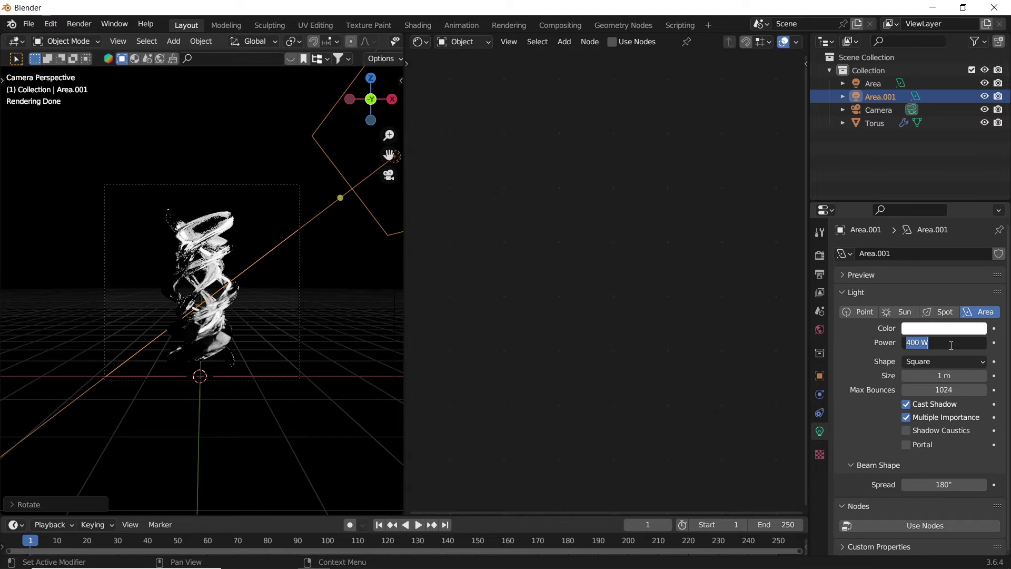
{"action": "type", "text": "250"}
{"action": "key", "text": "Return"}
{"action": "left_click_drag", "start_coordinate": [927, 376], "coordinate": [935, 375]}
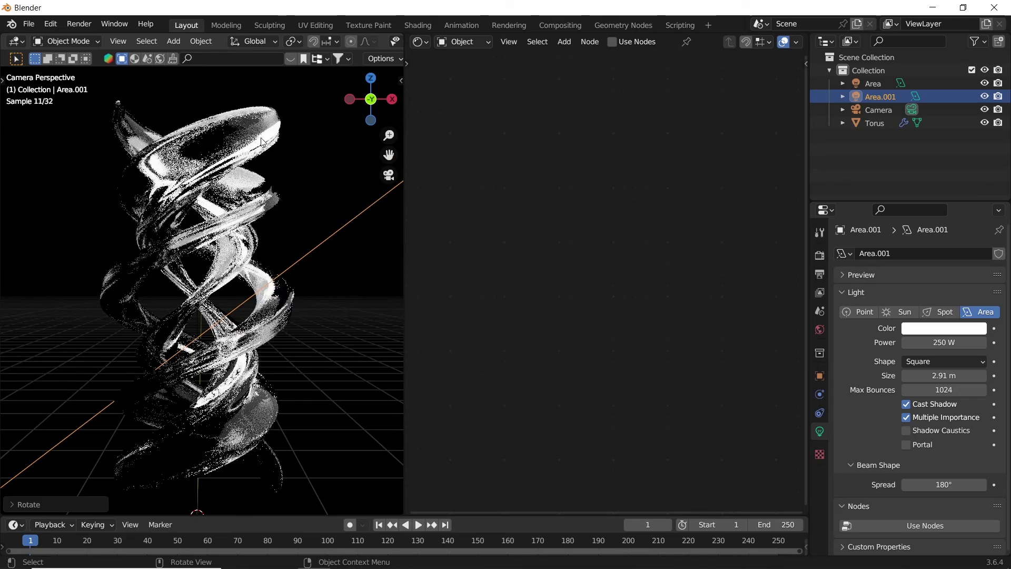
Duplicate the 250 W area light and rotate the copy to the opposite side of the torus.
{"action": "scroll", "coordinate": [289, 249], "scroll_direction": "up", "scroll_amount": 2}
{"action": "key", "text": "shift+d"}
{"action": "left_click", "coordinate": [90, 198]}
{"action": "key", "text": "r"}
{"action": "key", "text": "z"}
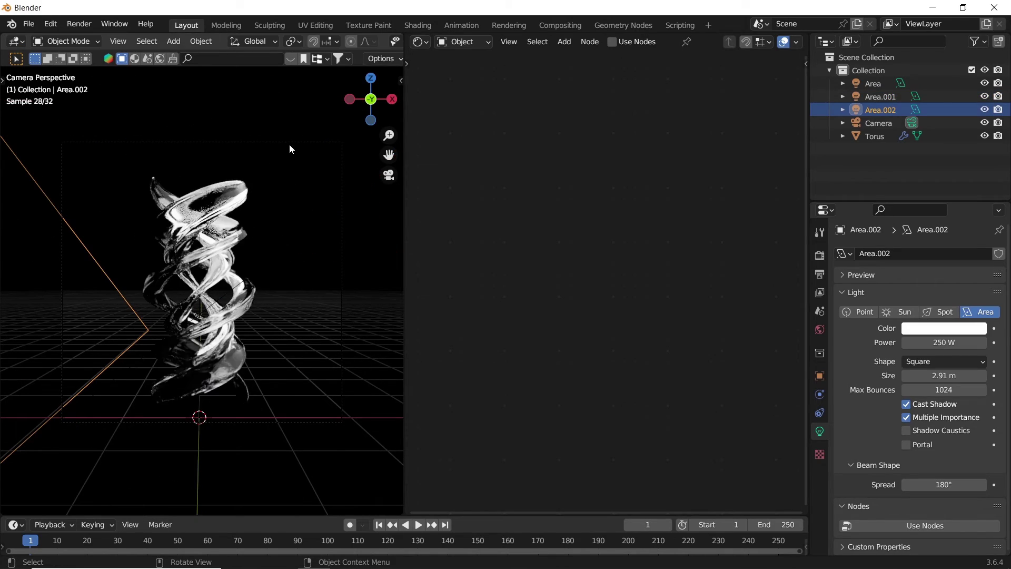
{"action": "left_click", "coordinate": [292, 210]}
{"action": "scroll", "coordinate": [239, 286], "scroll_direction": "up", "scroll_amount": 1}
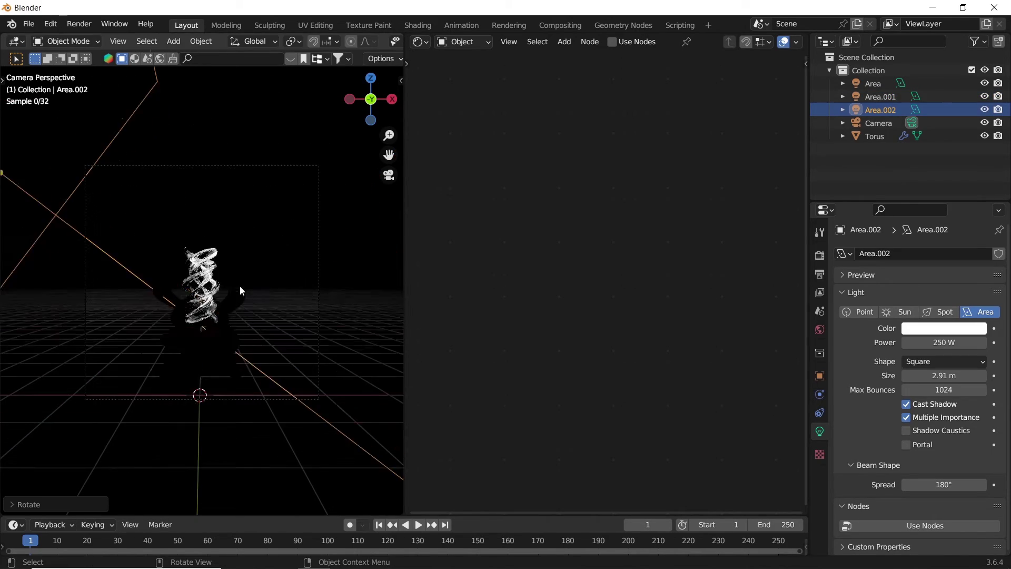
Select only the third area light and adjust its size.
{"action": "left_click", "coordinate": [877, 85], "text": "shift"}
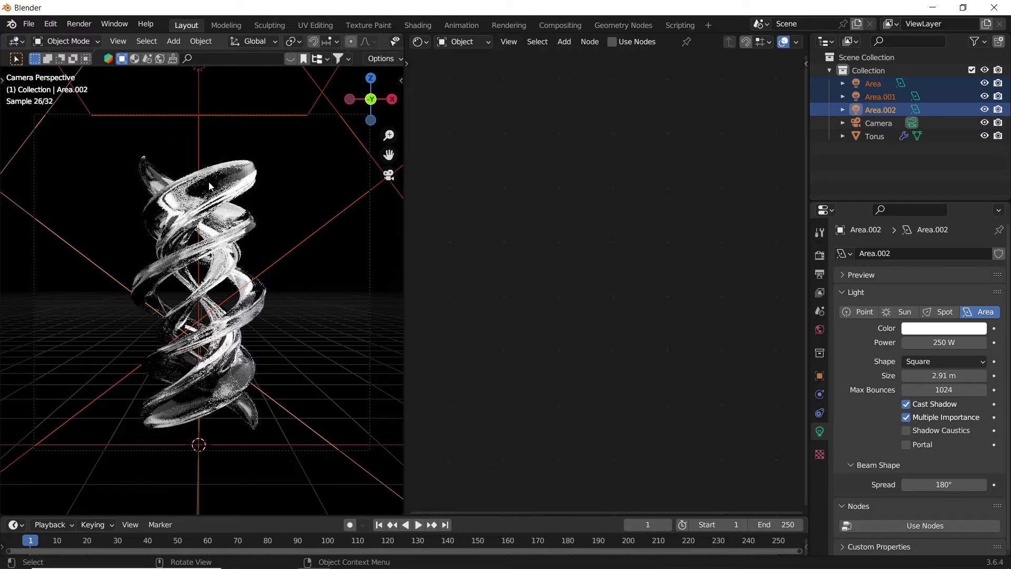
{"action": "left_click", "coordinate": [68, 246]}
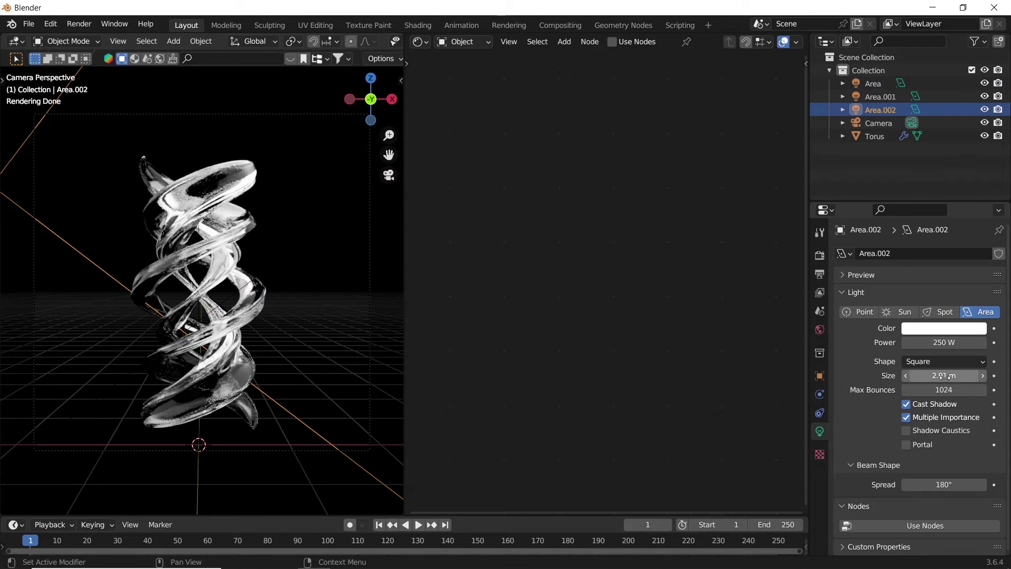
{"action": "mouse_move", "coordinate": [943, 375]}
{"action": "left_mouse_down"}
{"action": "mouse_move", "coordinate": [1002, 376]}
{"action": "mouse_move", "coordinate": [927, 375]}
{"action": "mouse_move", "coordinate": [944, 376]}
{"action": "left_mouse_up"}
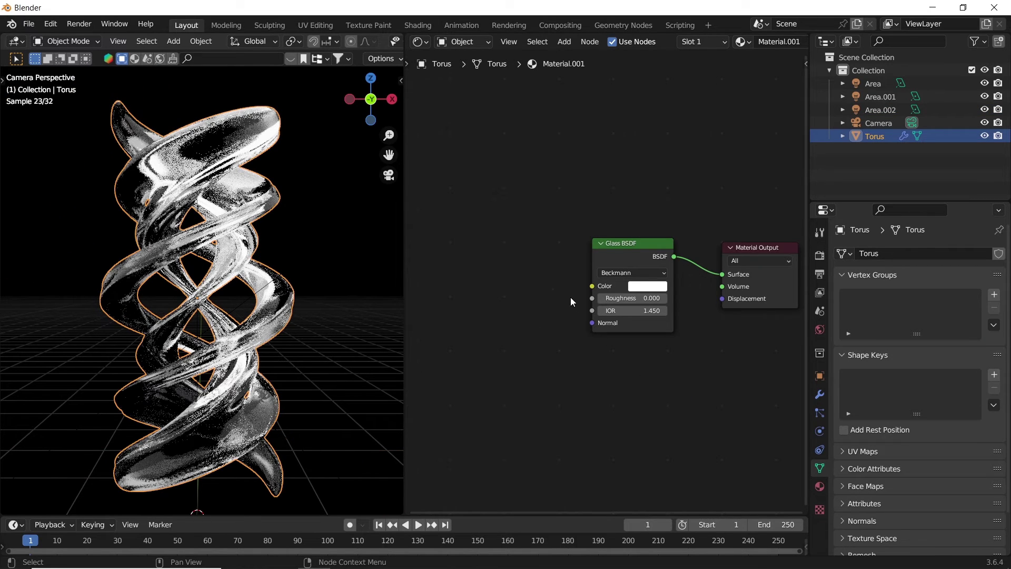
Add a Color Ramp node before the Glass BSDF and connect its Color output to the shader's Color input.
{"action": "middle_click_drag", "start_coordinate": [544, 310], "coordinate": [621, 305]}
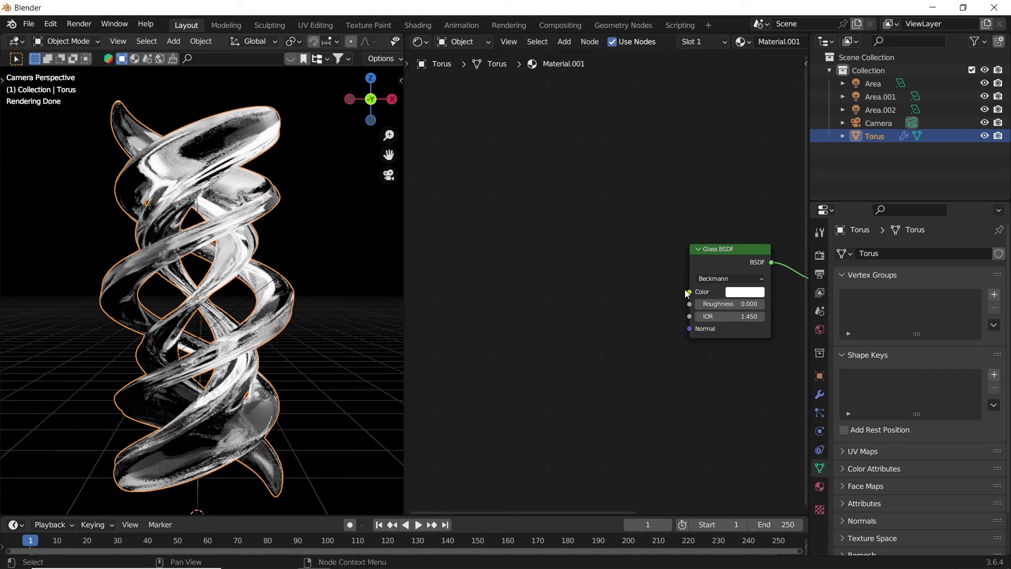
{"action": "key", "text": "shift+a"}
{"action": "mouse_move", "coordinate": [586, 323]}
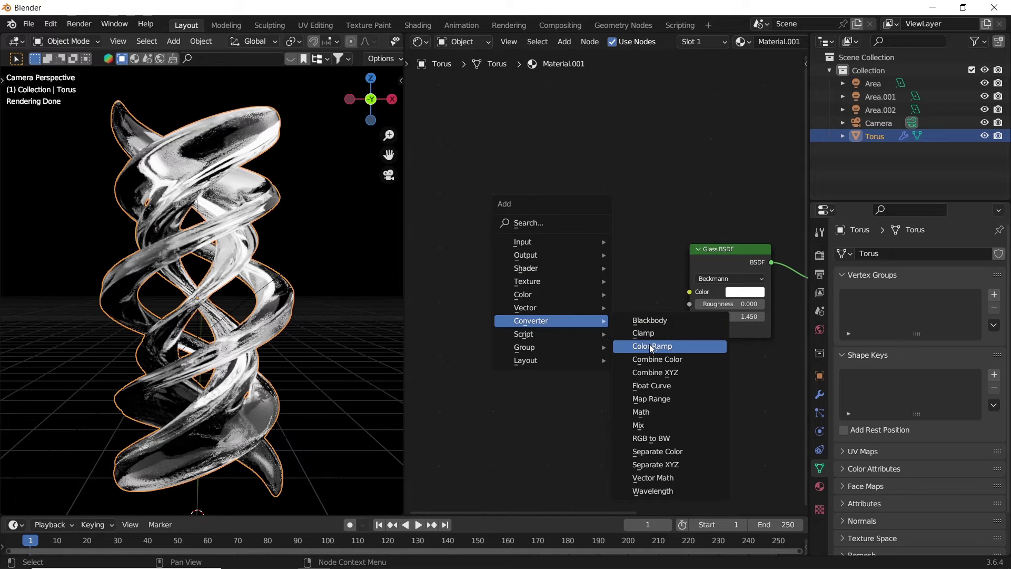
{"action": "left_click", "coordinate": [652, 349]}
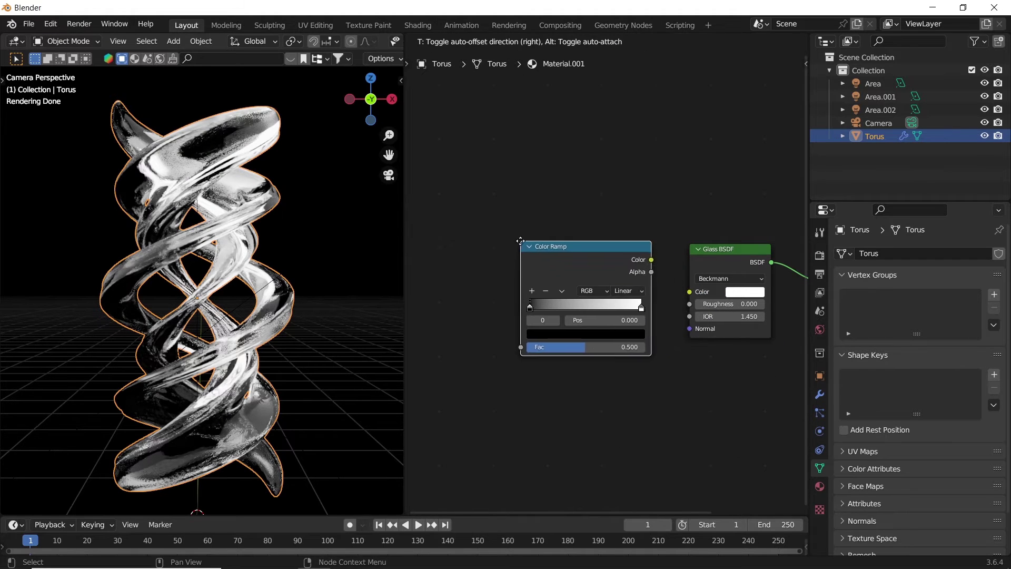
{"action": "left_click", "coordinate": [589, 281]}
{"action": "left_click_drag", "start_coordinate": [651, 260], "coordinate": [693, 293]}
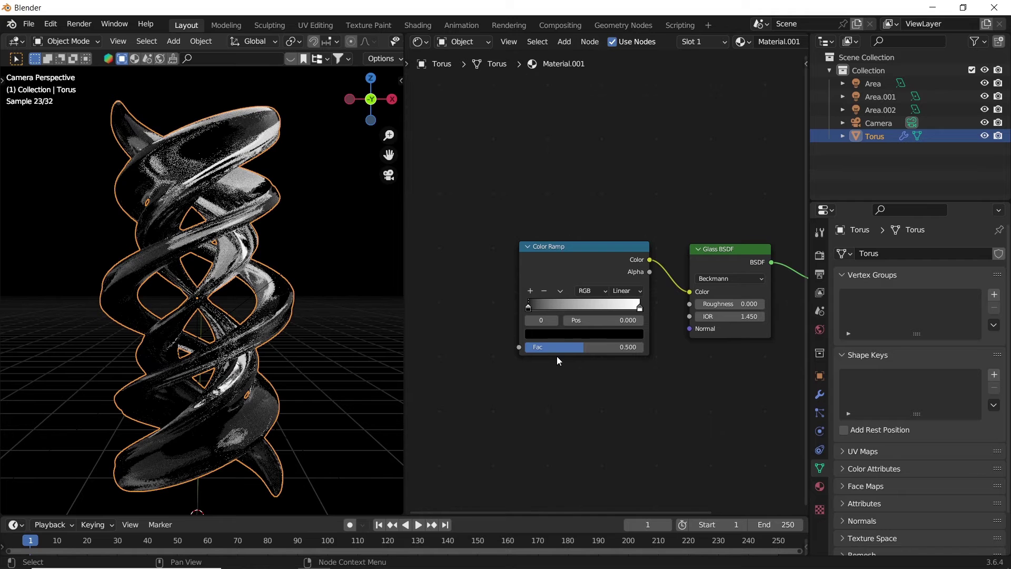
Color the ramp's first stop bright blue with hue 0.605, saturation 1 and value 1, and its last stop red.
{"action": "left_click", "coordinate": [553, 333]}
{"action": "left_click_drag", "start_coordinate": [621, 194], "coordinate": [619, 178]}
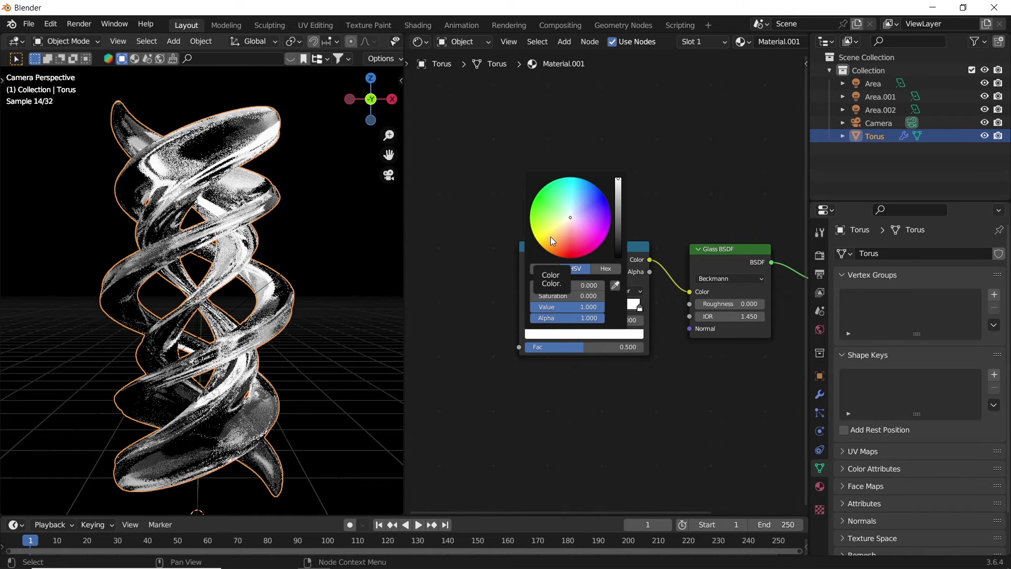
{"action": "left_click_drag", "start_coordinate": [551, 236], "coordinate": [586, 180]}
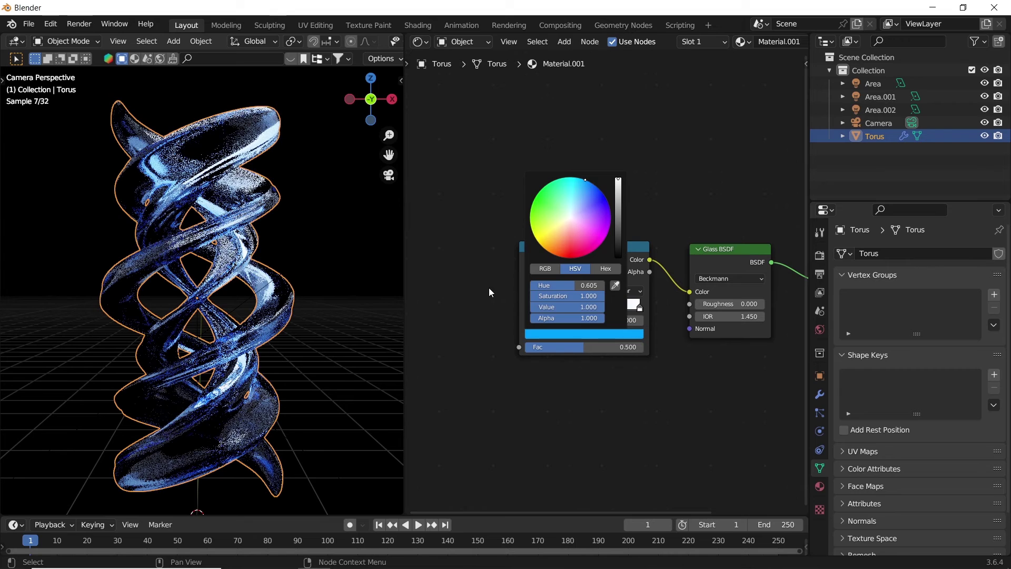
{"action": "middle_click_drag", "start_coordinate": [489, 290], "coordinate": [498, 317], "text": "ctrl"}
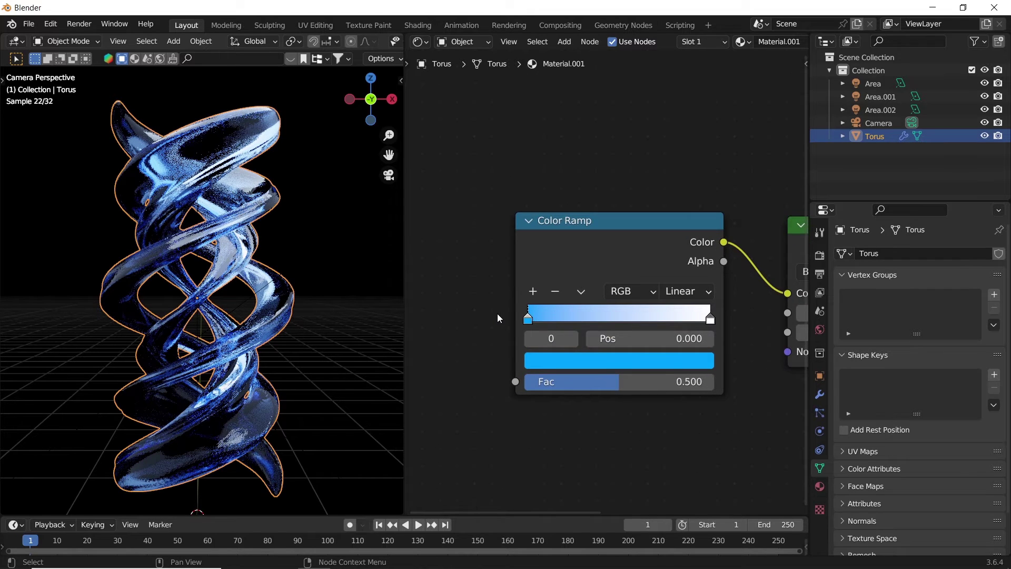
{"action": "left_click", "coordinate": [711, 321]}
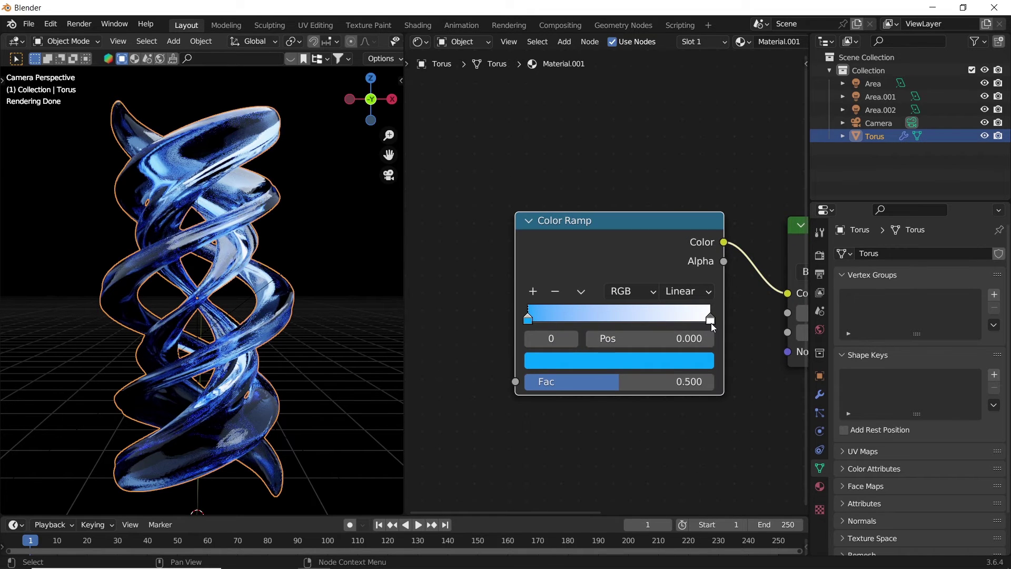
{"action": "left_click", "coordinate": [639, 366]}
{"action": "left_click", "coordinate": [594, 239]}
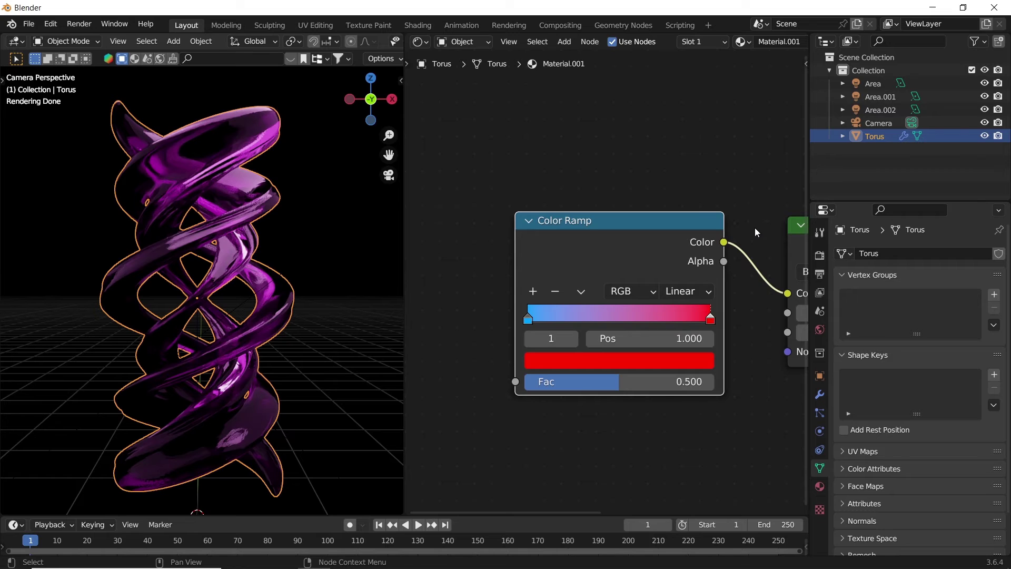
Add a Gradient Texture node and connect its Color output to the Color Ramp's Fac input.
{"action": "scroll", "coordinate": [482, 293], "scroll_direction": "down", "scroll_amount": 2}
{"action": "key", "text": "shift+a"}
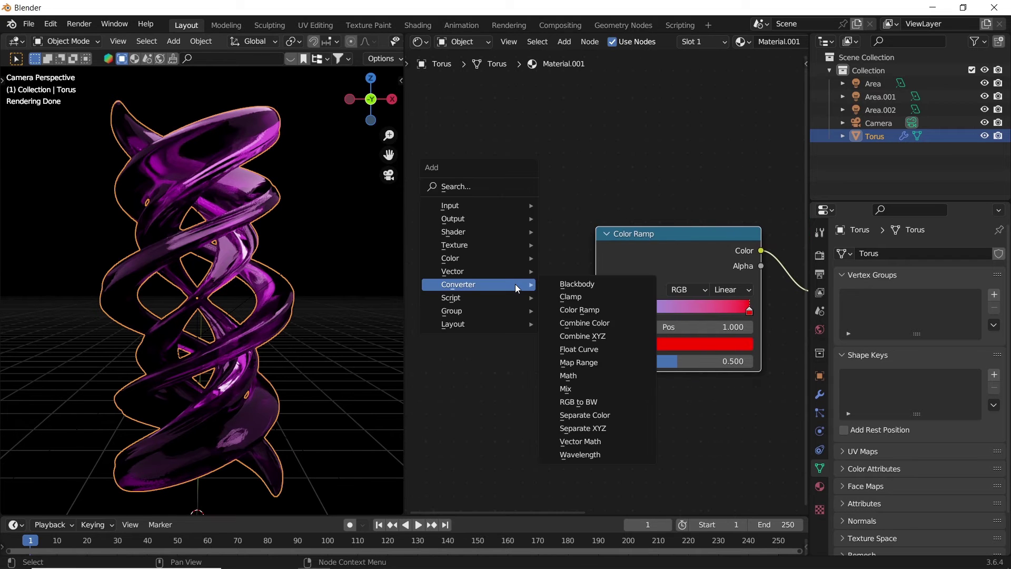
{"action": "left_click", "coordinate": [495, 187]}
{"action": "type", "text": "gra"}
{"action": "left_click", "coordinate": [519, 211]}
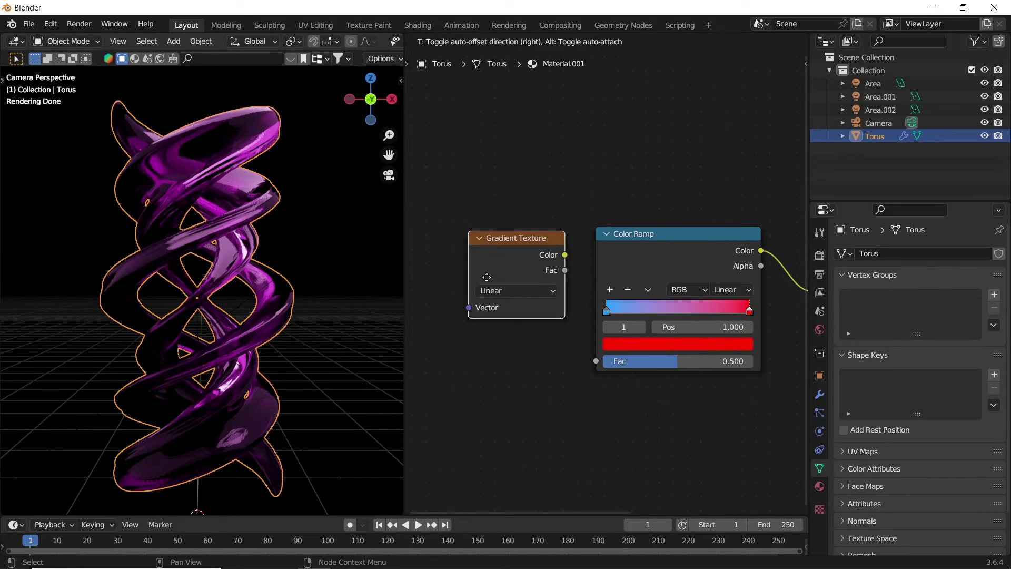
{"action": "left_click", "coordinate": [502, 291]}
{"action": "left_click_drag", "start_coordinate": [540, 284], "coordinate": [596, 361]}
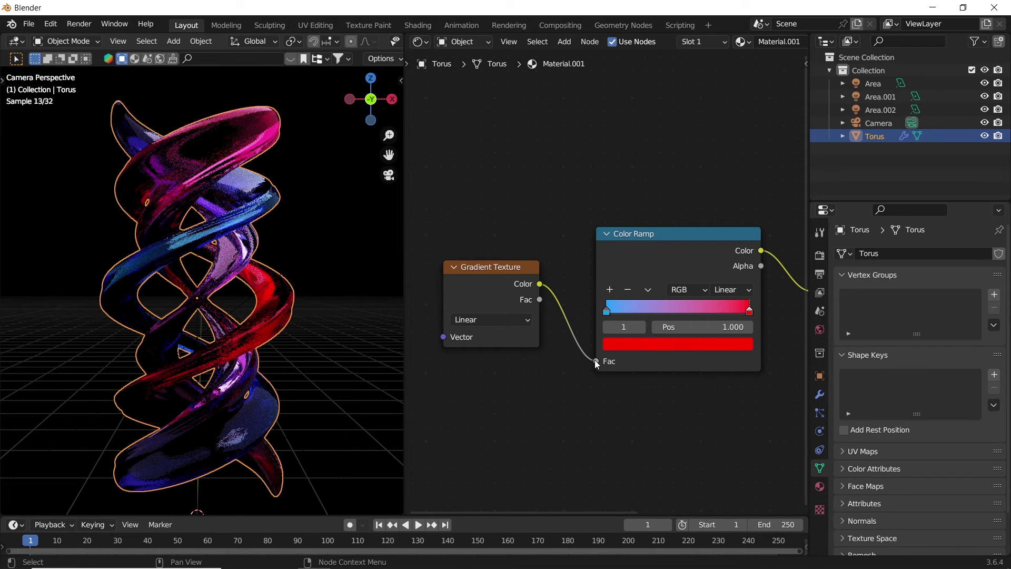
Try B-Spline interpolation on the Color Ramp, and settle on Ease.
{"action": "left_click", "coordinate": [740, 291]}
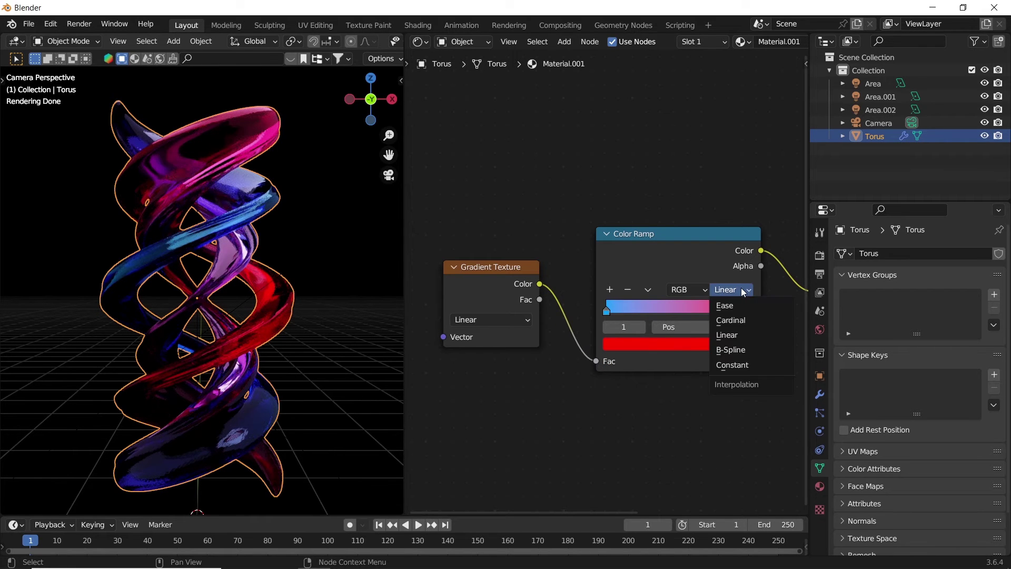
{"action": "left_click", "coordinate": [742, 348]}
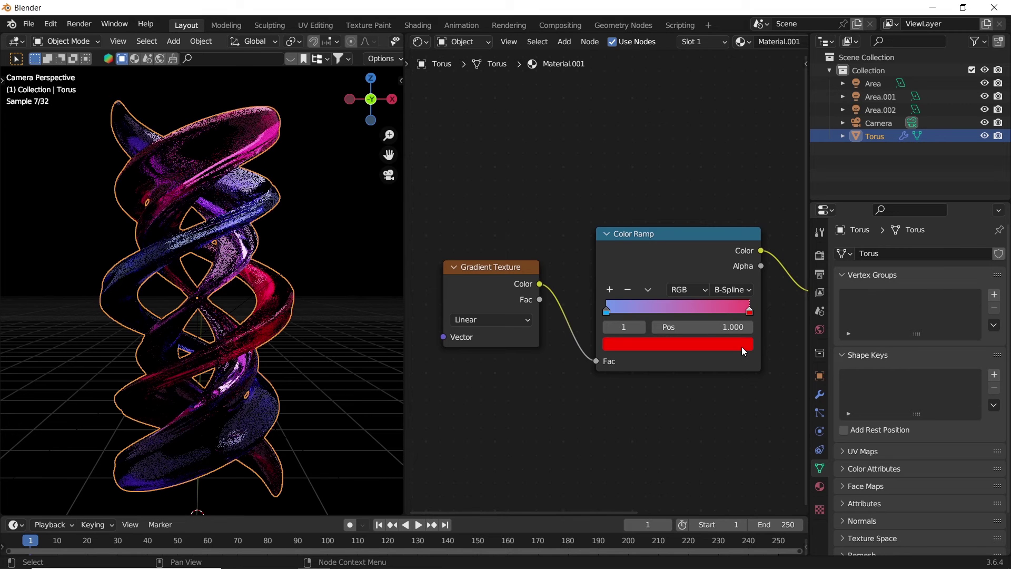
{"action": "left_click", "coordinate": [741, 291]}
{"action": "left_click", "coordinate": [743, 306]}
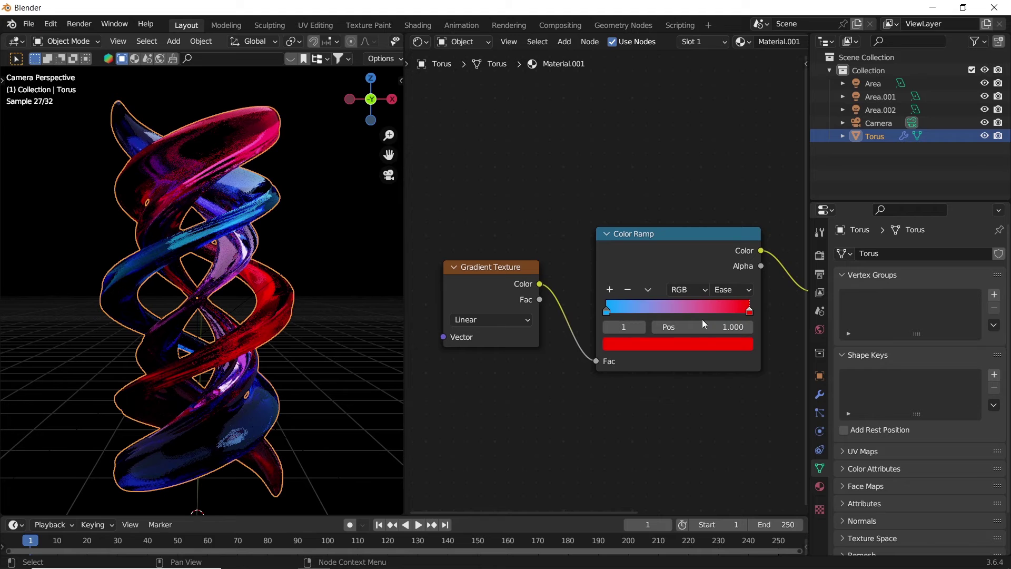
Add three stops to the Color Ramp at positions 0.250, 0.500 and 0.750.
{"action": "scroll", "coordinate": [702, 319], "scroll_direction": "up", "scroll_amount": 2}
{"action": "middle_click_drag", "start_coordinate": [704, 344], "coordinate": [588, 344]}
{"action": "left_click", "coordinate": [508, 295]}
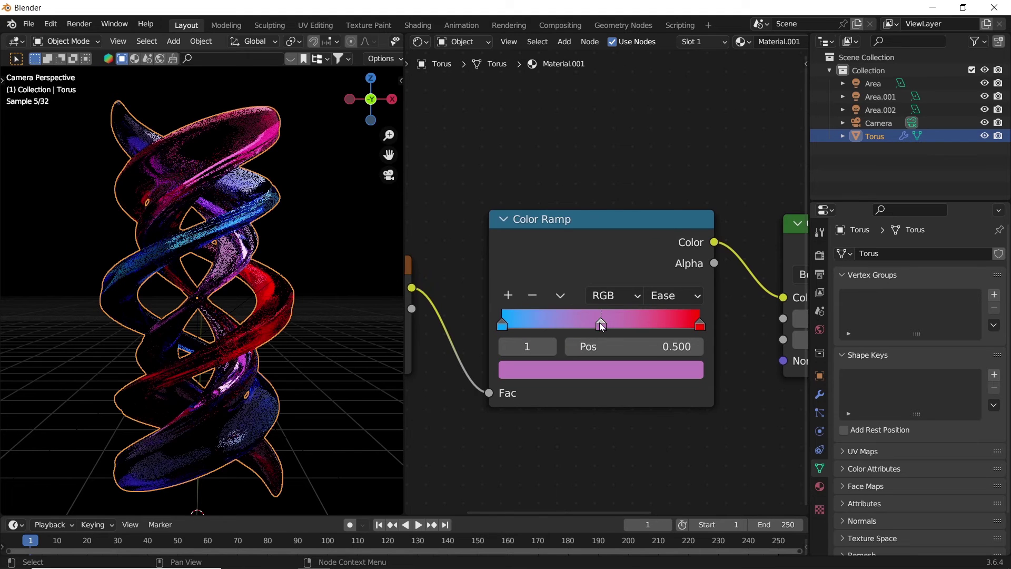
{"action": "left_click", "coordinate": [510, 297]}
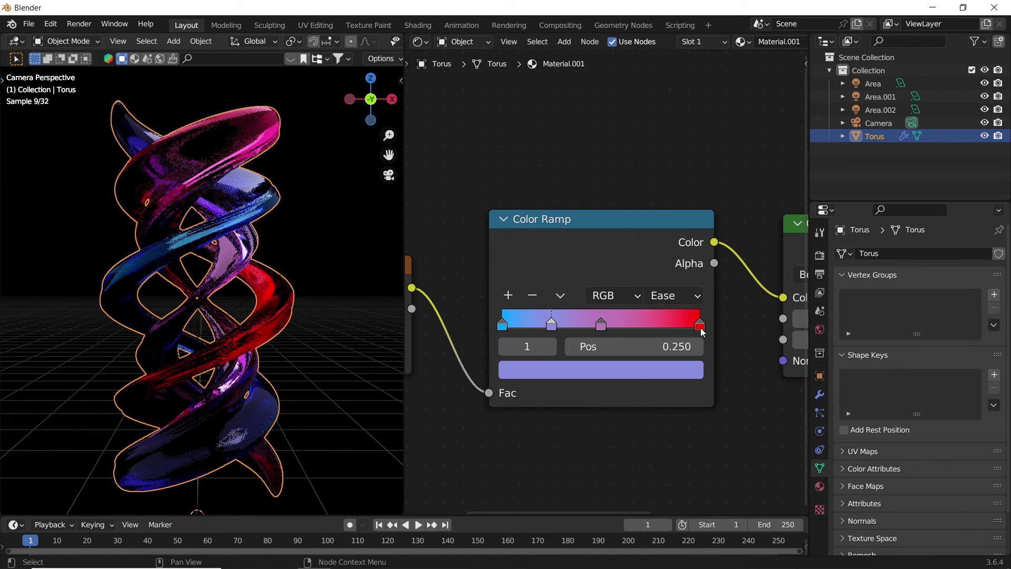
{"action": "left_click", "coordinate": [700, 325]}
{"action": "left_click", "coordinate": [509, 295]}
Color the ramp stop at 0.250 pink with hue 0.863 and saturation about 0.55.
{"action": "left_click", "coordinate": [552, 325]}
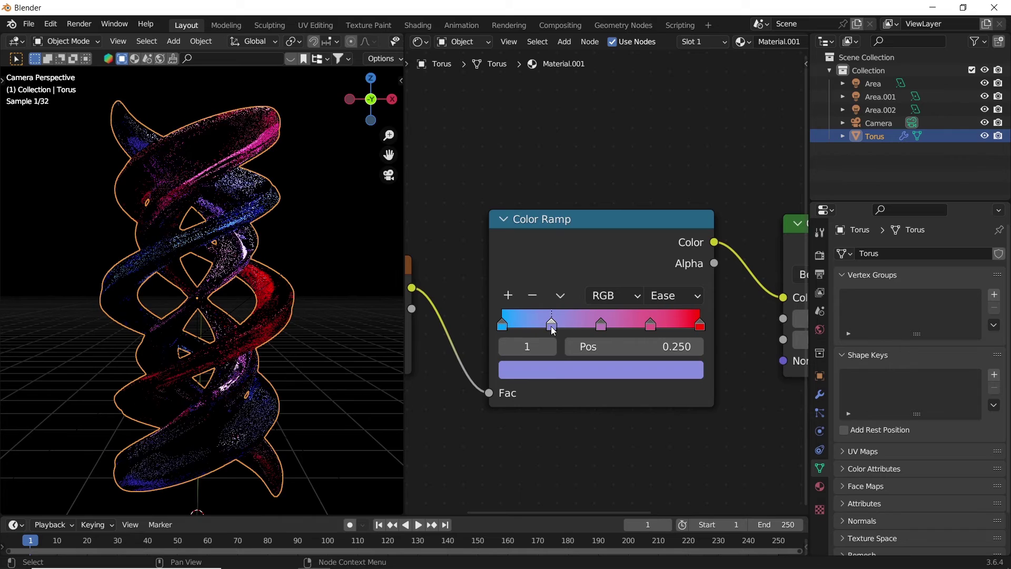
{"action": "left_click", "coordinate": [552, 373]}
{"action": "left_click_drag", "start_coordinate": [590, 210], "coordinate": [590, 213]}
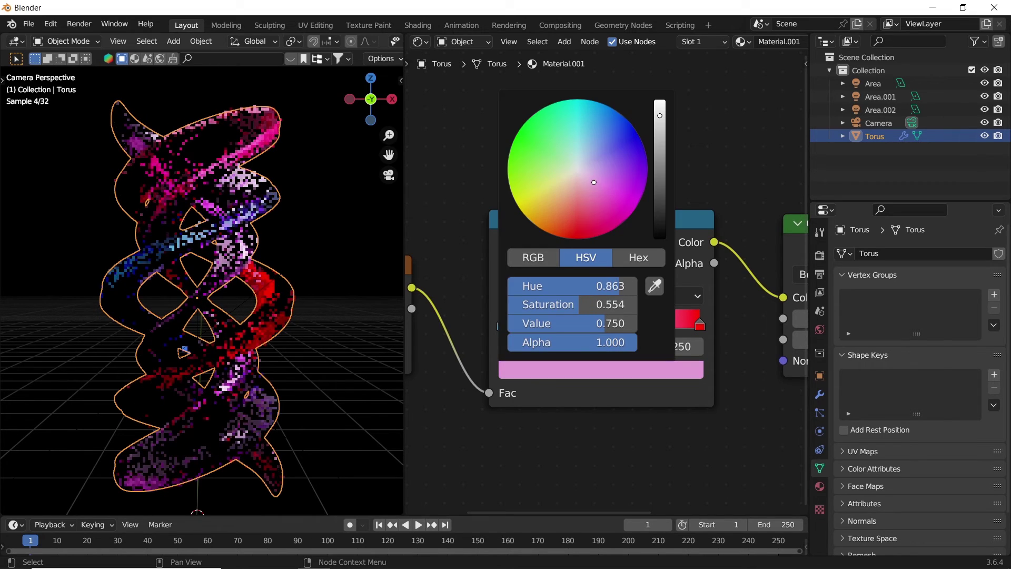
Color the ramp's middle stop golden yellow with hue 0.097, saturation 0.822 and value 1.000.
{"action": "left_click", "coordinate": [601, 325]}
{"action": "left_click", "coordinate": [595, 371]}
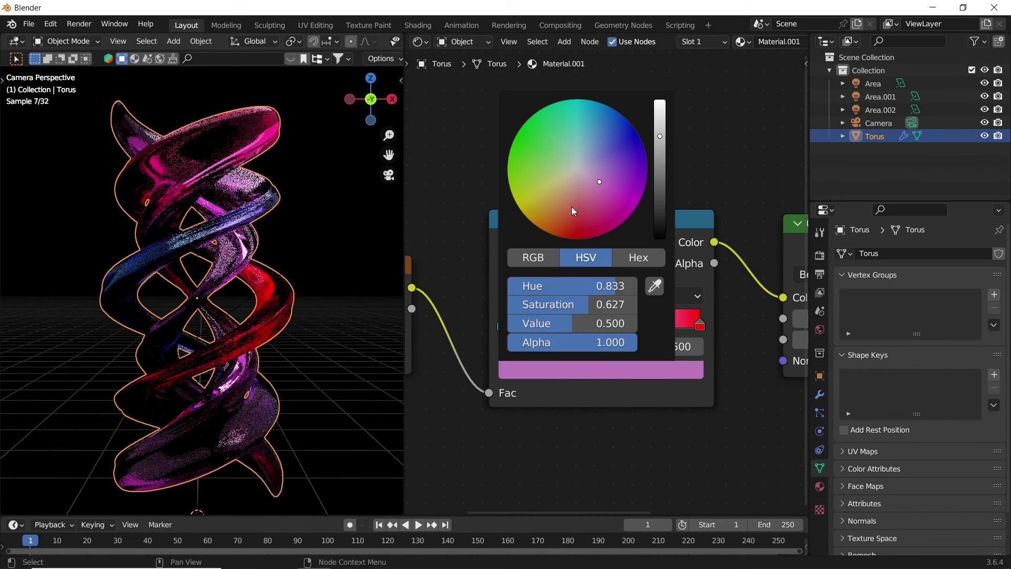
{"action": "left_click_drag", "start_coordinate": [571, 207], "coordinate": [553, 198]}
{"action": "left_click_drag", "start_coordinate": [606, 323], "coordinate": [637, 323]}
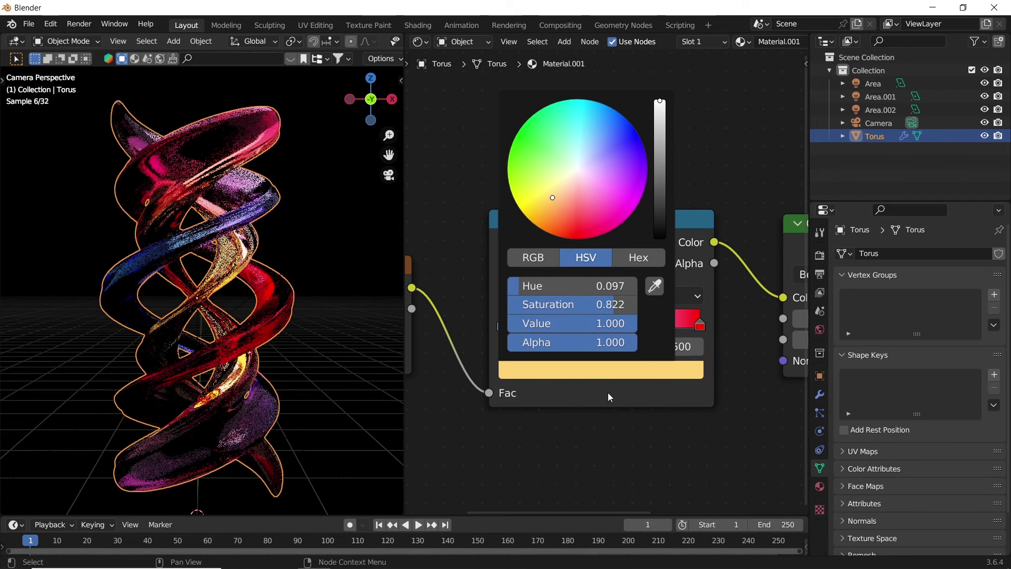
Raise the brightness value of the pink ramp stop at 0.250 to 1.000.
{"action": "left_click", "coordinate": [552, 325]}
{"action": "left_click", "coordinate": [580, 364]}
{"action": "left_click_drag", "start_coordinate": [674, 151], "coordinate": [674, 101]}
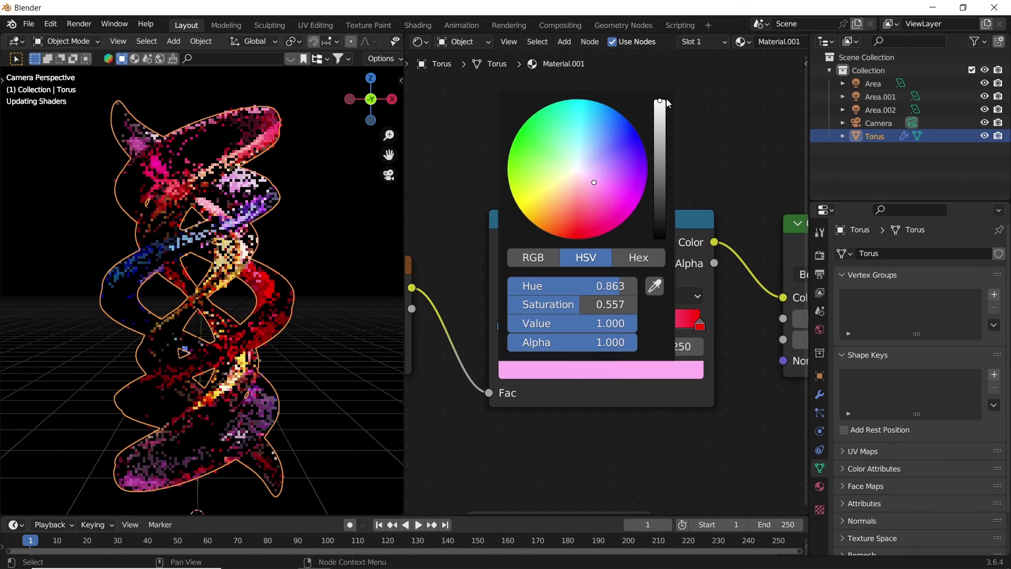
Color the ramp stop at 0.750 light green with hue 0.318, saturation 0.816 and value 1.000, and select the last stop.
{"action": "left_click", "coordinate": [651, 325]}
{"action": "left_click", "coordinate": [643, 368]}
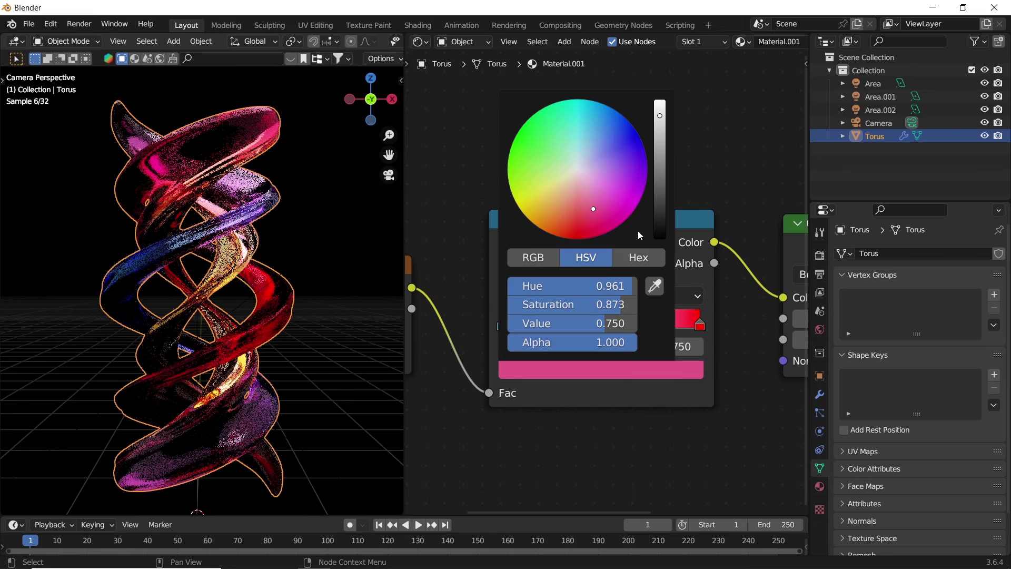
{"action": "left_click_drag", "start_coordinate": [532, 169], "coordinate": [542, 155]}
{"action": "left_click_drag", "start_coordinate": [662, 126], "coordinate": [661, 102]}
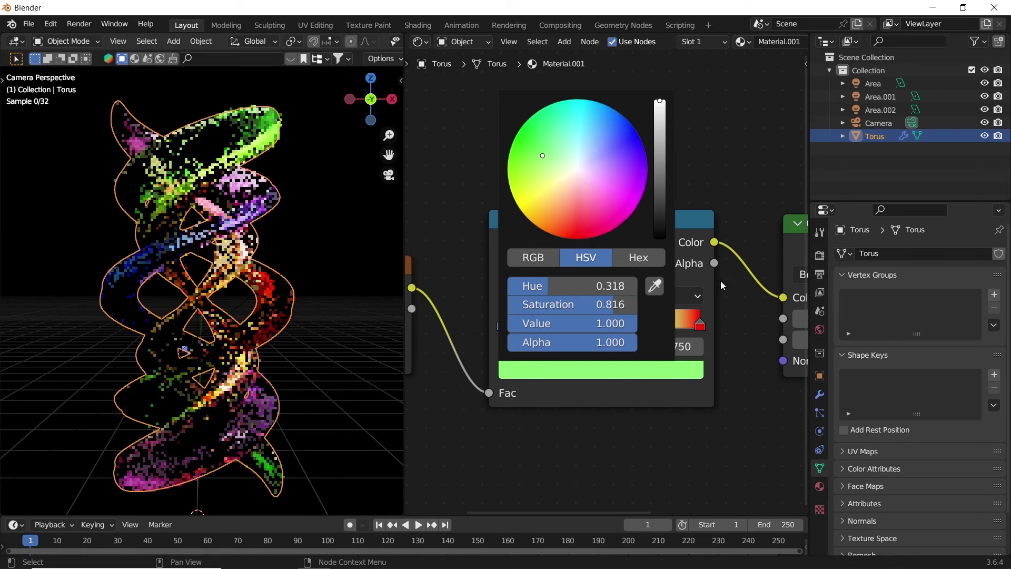
{"action": "left_click", "coordinate": [700, 325]}
{"action": "left_click", "coordinate": [668, 364]}
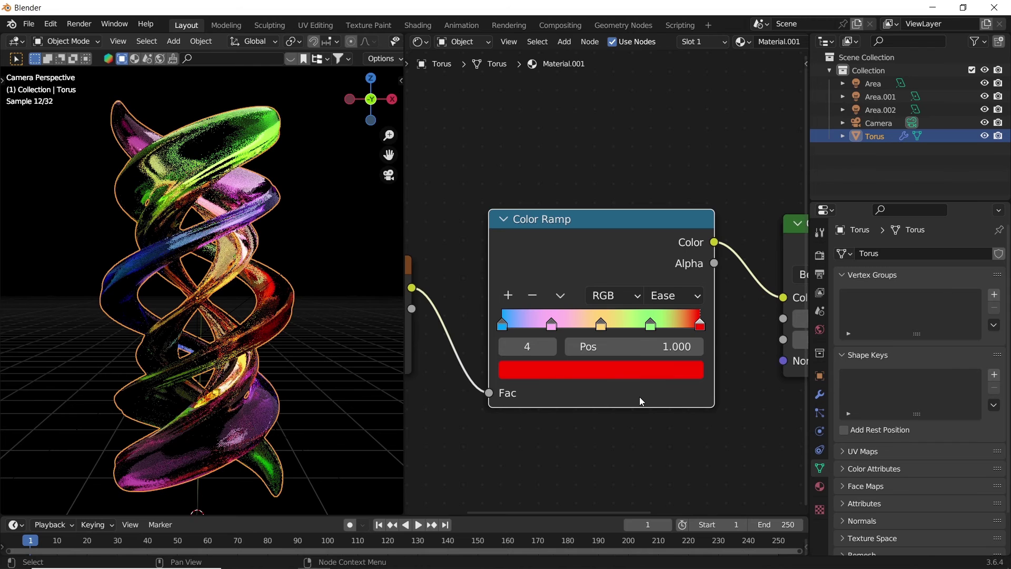
Set the viewport sampling's maximum samples to 64.
{"action": "left_click", "coordinate": [819, 255]}
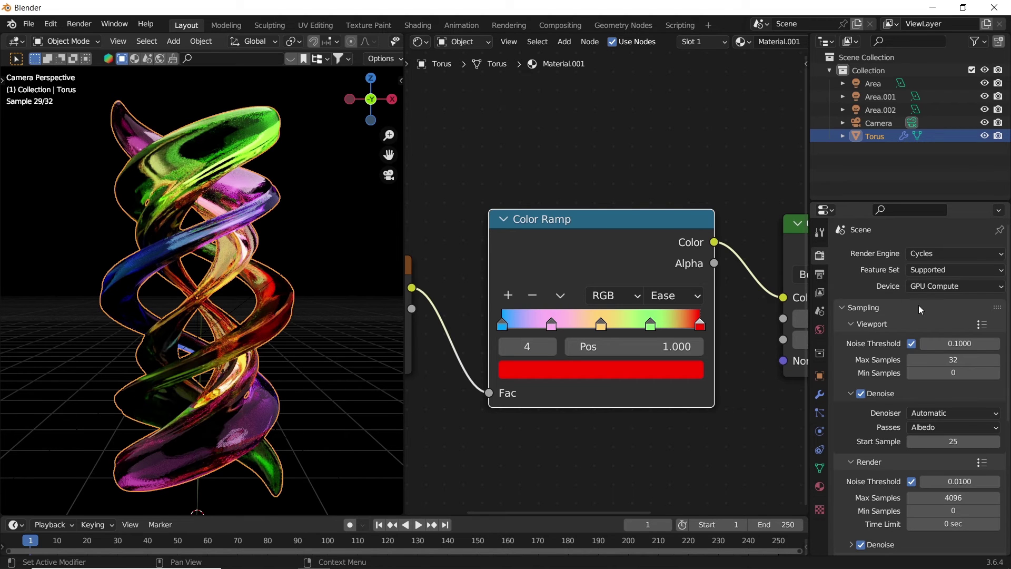
{"action": "double_click", "coordinate": [957, 359]}
{"action": "type", "text": "64"}
{"action": "key", "text": "Return"}
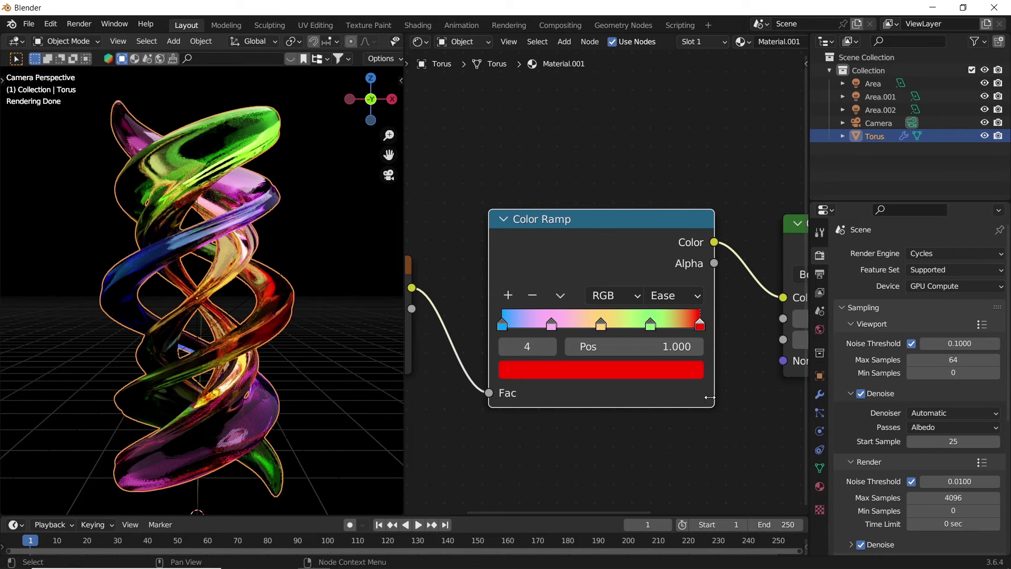
Move the Glass BSDF and Gradient Texture nodes closer to the Color Ramp.
{"action": "scroll", "coordinate": [701, 416], "scroll_direction": "down", "scroll_amount": 4}
{"action": "left_click_drag", "start_coordinate": [685, 245], "coordinate": [669, 245]}
{"action": "middle_click_drag", "start_coordinate": [442, 255], "coordinate": [494, 255]}
{"action": "left_click_drag", "start_coordinate": [492, 265], "coordinate": [510, 265]}
Set the twist angle of the torus's second Simple Deform modifier to 460°.
{"action": "left_click", "coordinate": [819, 394]}
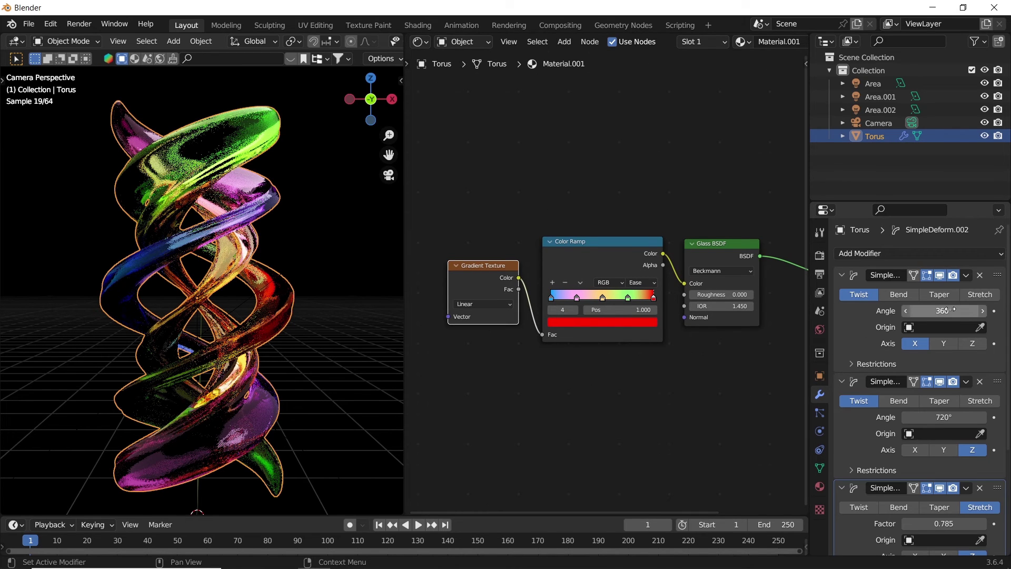
{"action": "left_click", "coordinate": [943, 416]}
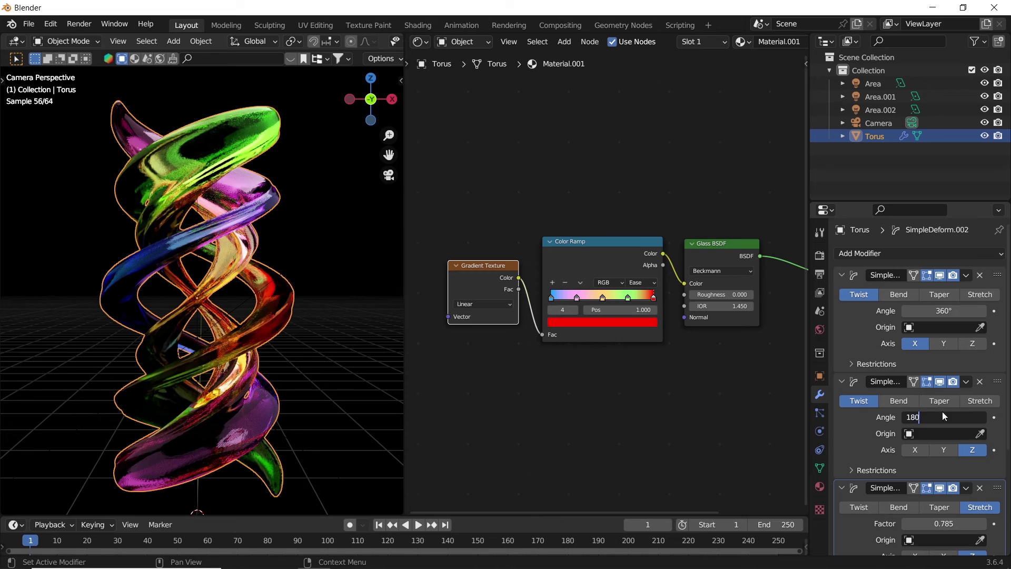
{"action": "type", "text": "180"}
{"action": "key", "text": "Return"}
{"action": "left_click_drag", "start_coordinate": [943, 416], "coordinate": [980, 416]}
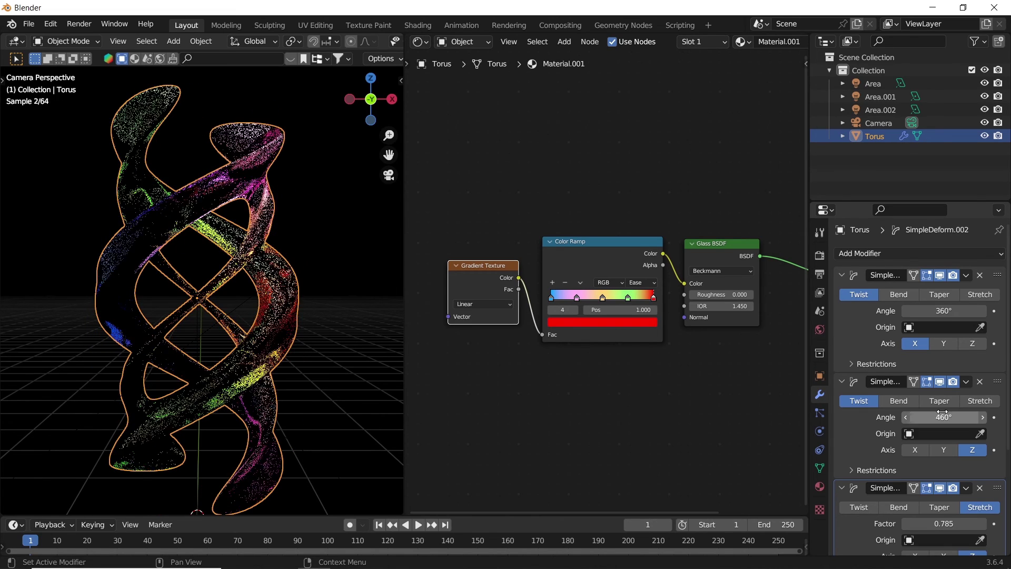
Keyframe the first Twist modifier's angle at 360° on frame 1 and 720° on frame 60.
{"action": "key", "text": "i"}
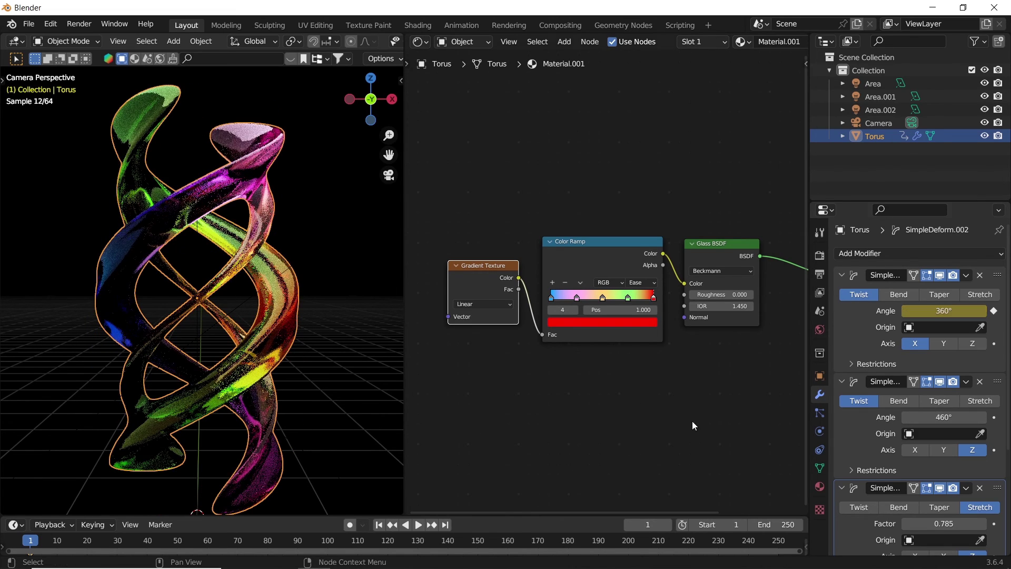
{"action": "left_click_drag", "start_coordinate": [685, 516], "coordinate": [685, 458]}
{"action": "left_click_drag", "start_coordinate": [178, 504], "coordinate": [205, 500]}
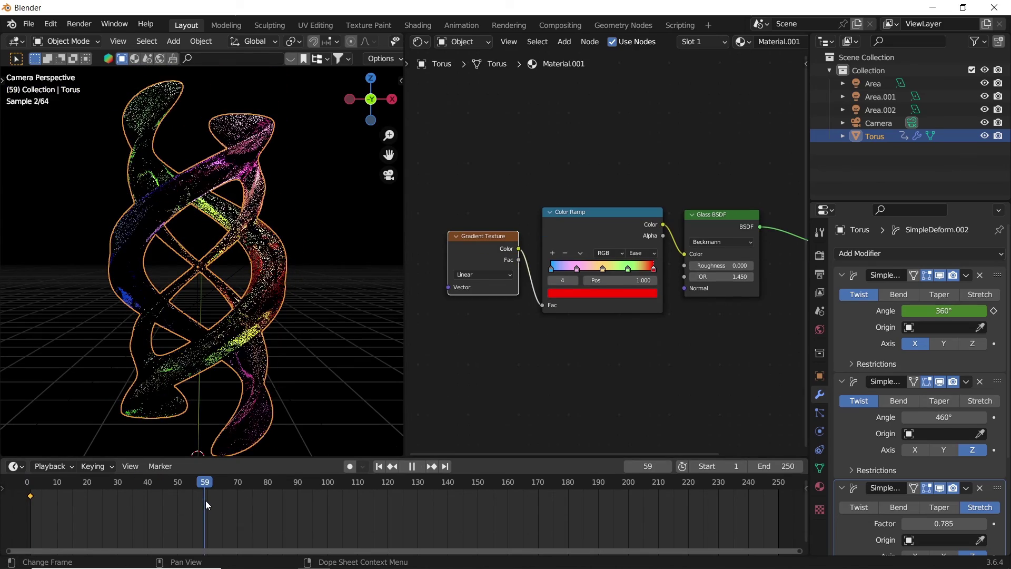
{"action": "key", "text": "space"}
{"action": "left_click", "coordinate": [943, 311]}
{"action": "key", "text": "Return"}
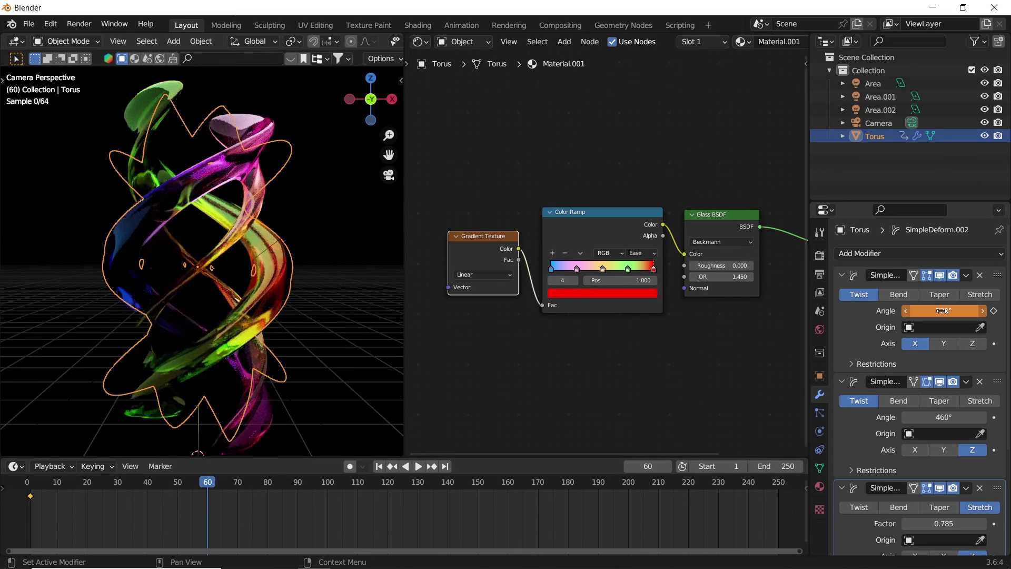
{"action": "key", "text": "i"}
Play back the animated twist from the start of the timeline and stop it near frame 56.
{"action": "key", "text": "shift+Left"}
{"action": "key", "text": "space"}
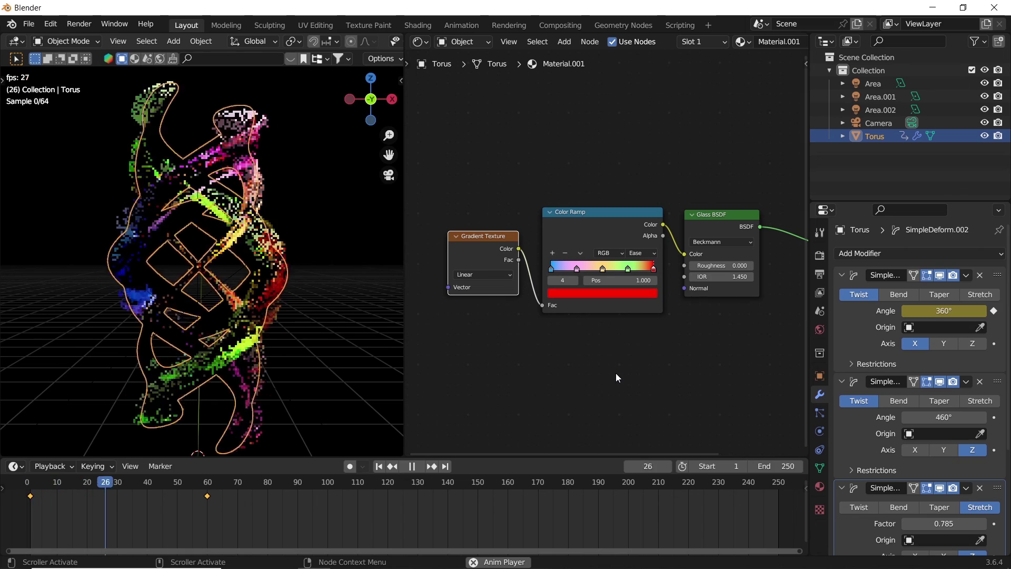
{"action": "key", "text": "space"}
Open the scene's render settings.
{"action": "left_click", "coordinate": [820, 255]}
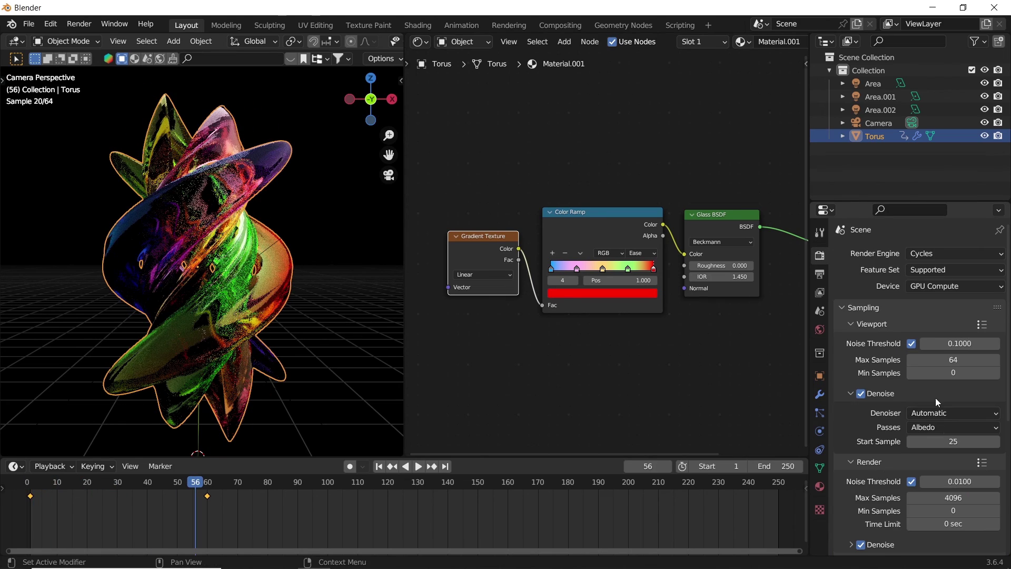